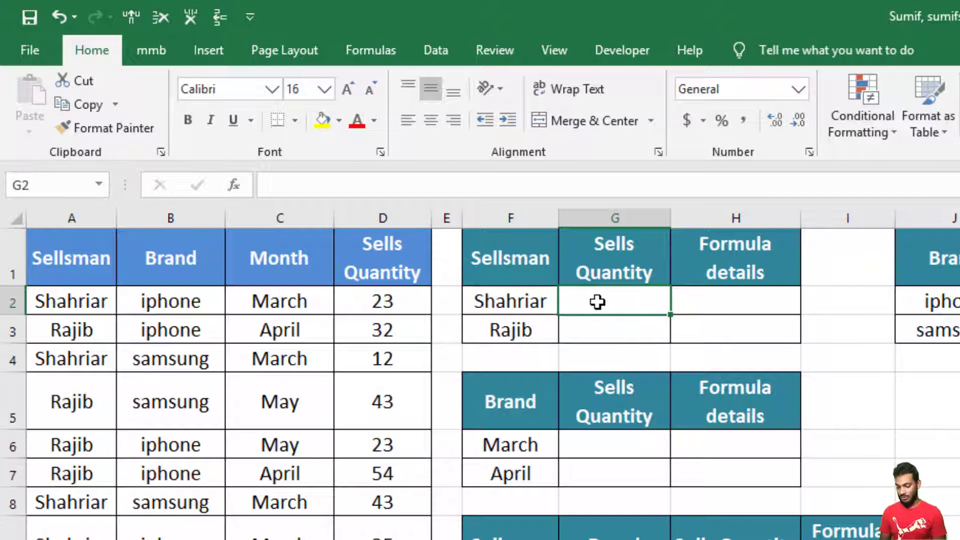
# Step: Start a SUMIF formula in G2 using the Function Arguments dialog, with the absolute range $A$2:$A$12
pyautogui.write('=sum')
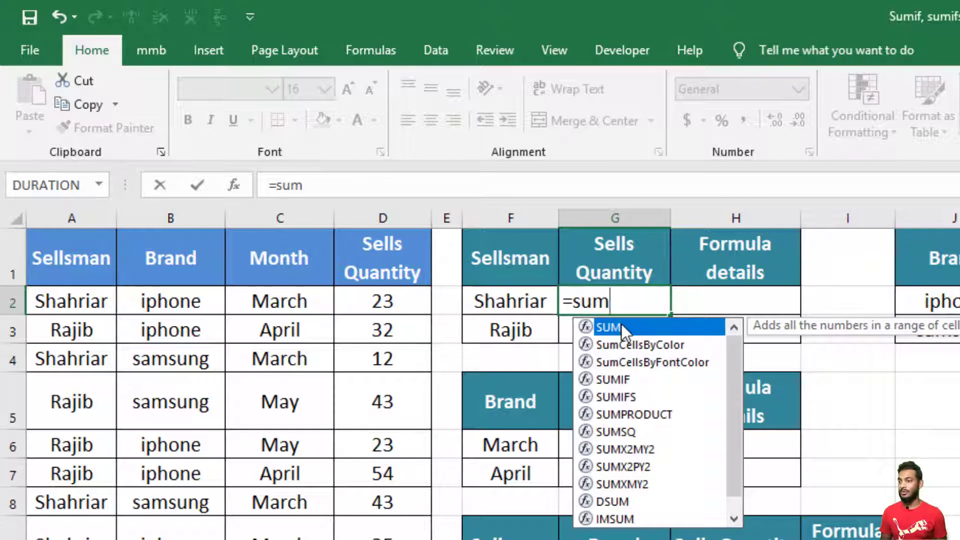
pyautogui.doubleClick(619, 381)
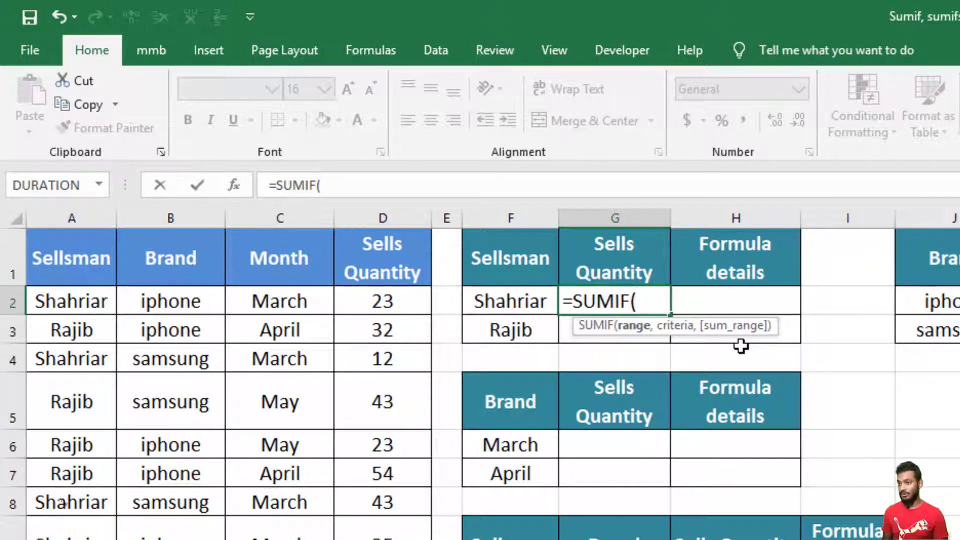
pyautogui.hotkey('ctrl', 'a')
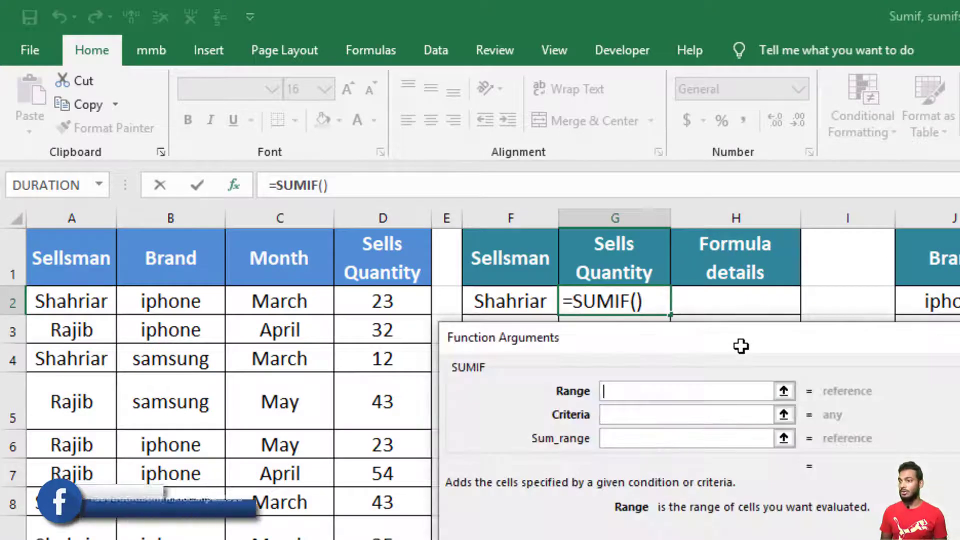
pyautogui.moveTo(654, 358); pyautogui.dragTo(647, 348)
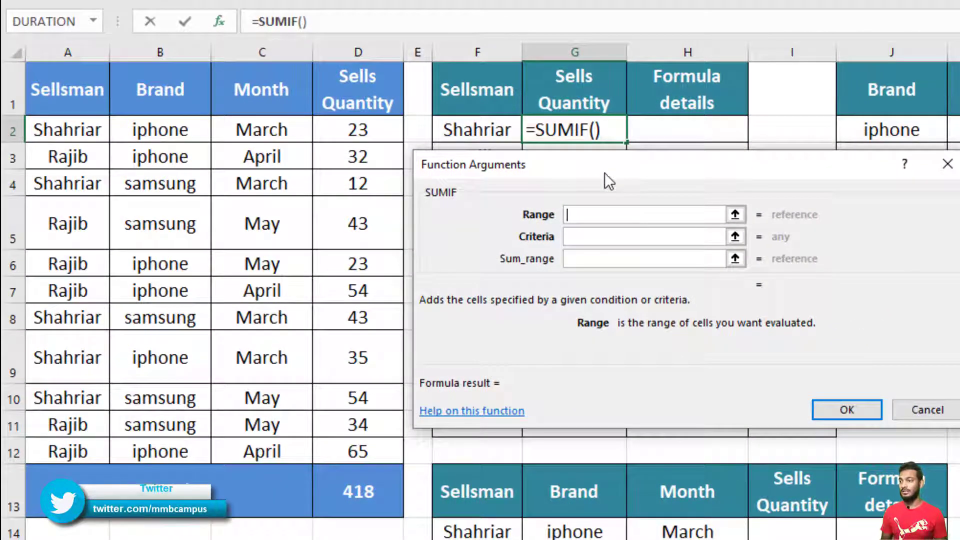
pyautogui.moveTo(493, 167)
pyautogui.mouseDown()
pyautogui.moveTo(483, 170)
pyautogui.moveTo(490, 168)
pyautogui.mouseUp()
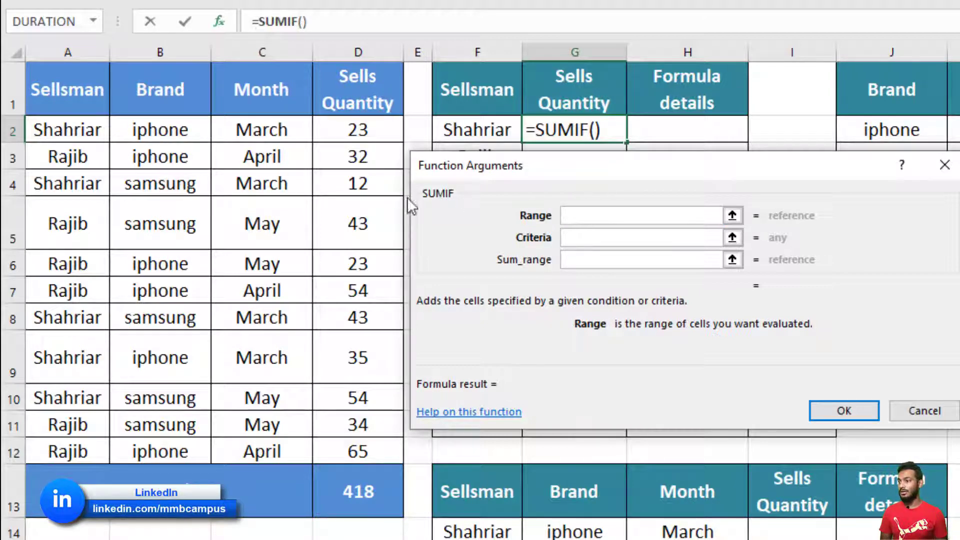
pyautogui.moveTo(71, 129); pyautogui.dragTo(65, 454)
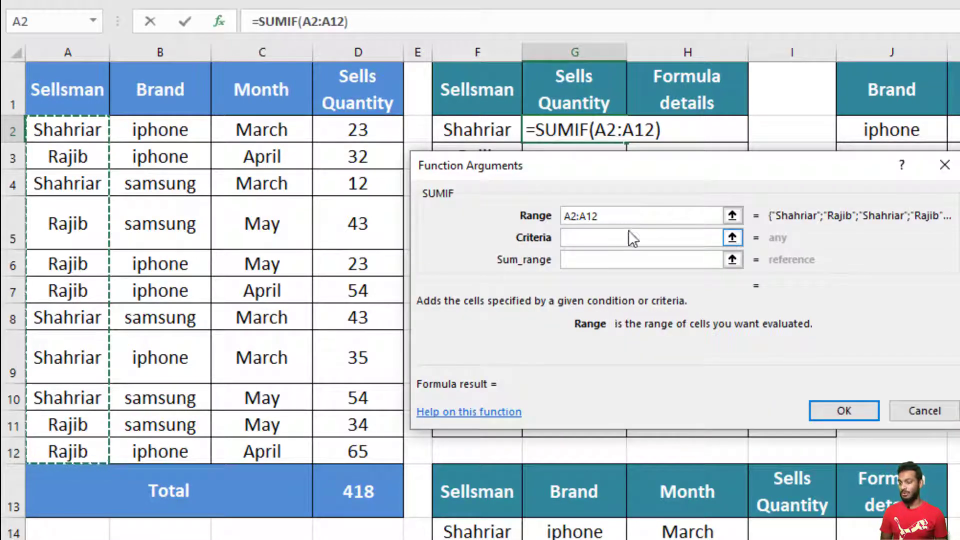
pyautogui.press('F4')
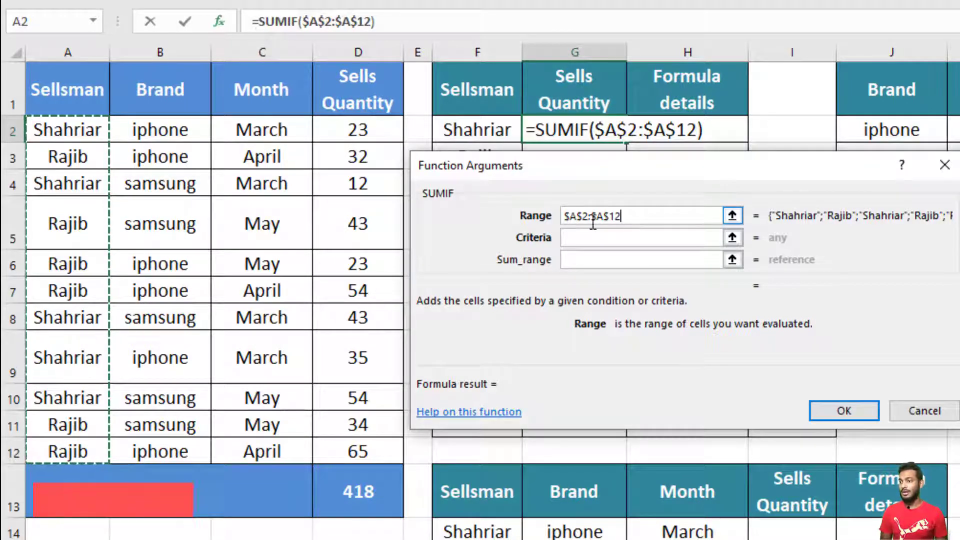
# Step: Complete the G2 SUMIF with F2 as the criteria and the absolute sum range $D$2:$D$12
pyautogui.click(562, 237)
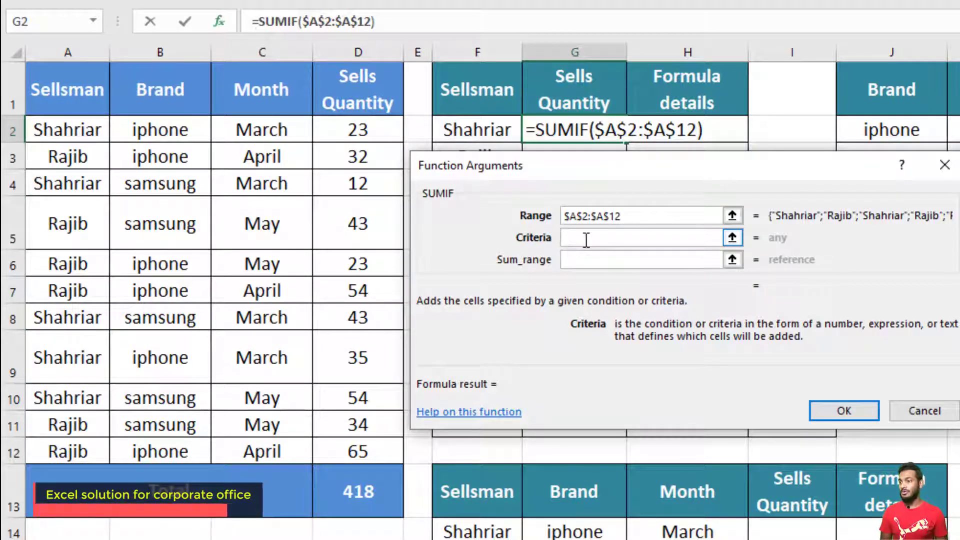
pyautogui.click(488, 128)
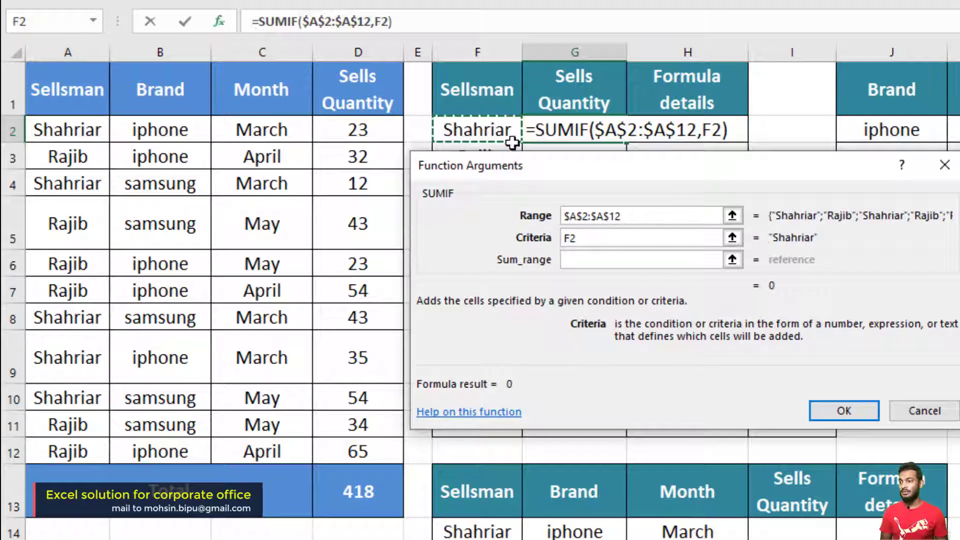
pyautogui.click(571, 258)
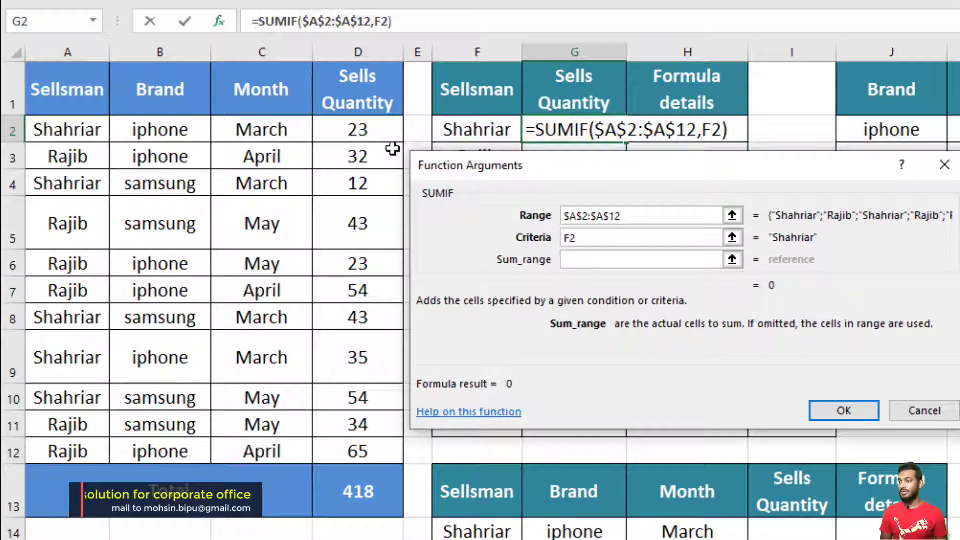
pyautogui.moveTo(360, 132); pyautogui.dragTo(356, 460)
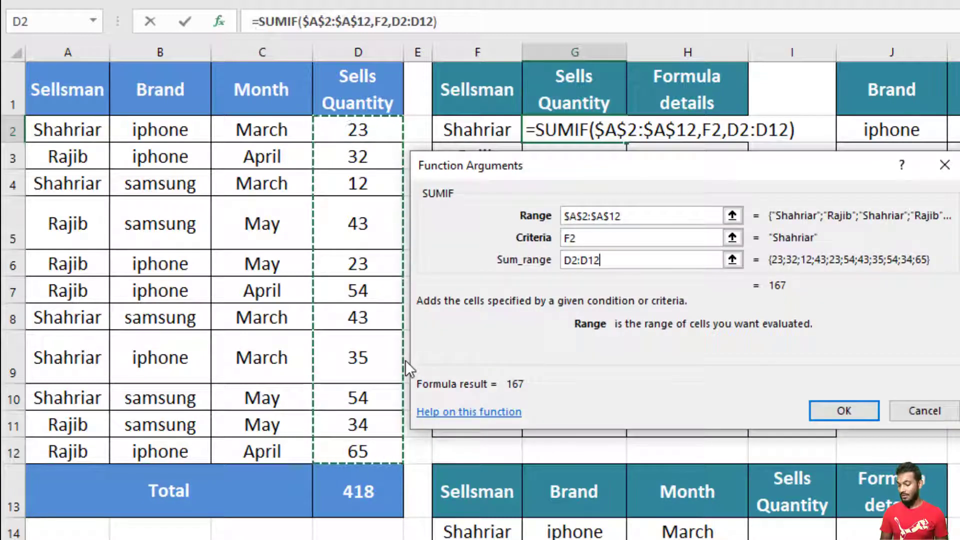
pyautogui.press('F4')
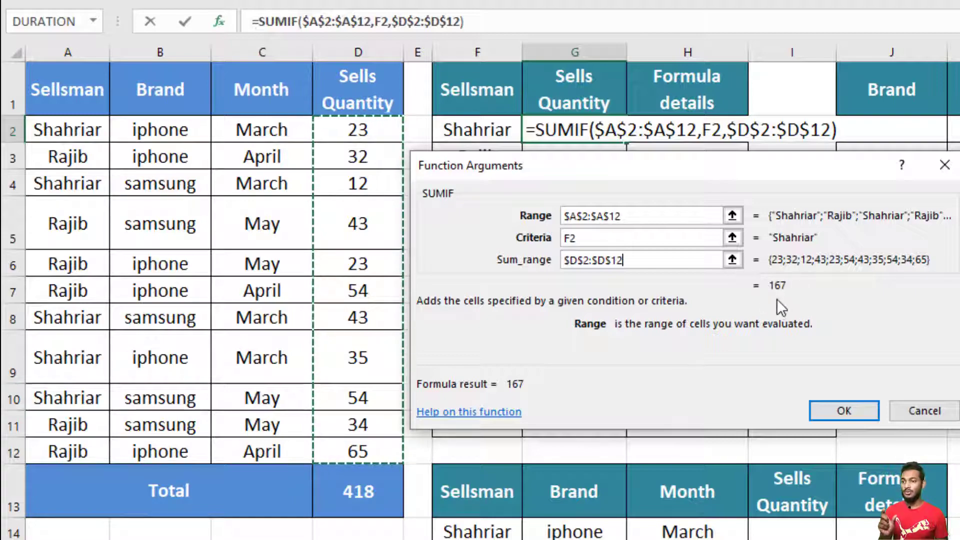
pyautogui.click(842, 415)
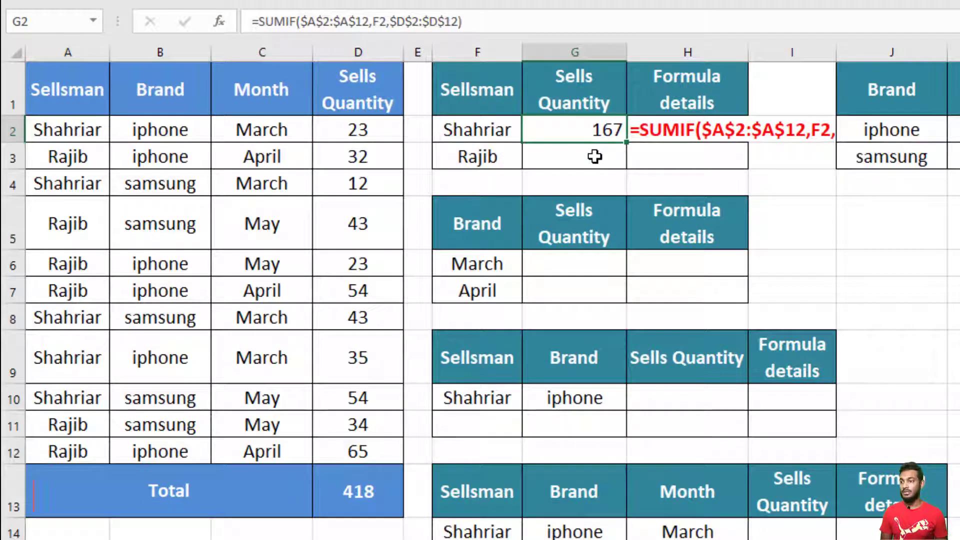
# Step: Fill the SUMIF formula from G2 down to G3 and clear G3 again
pyautogui.click(595, 156)
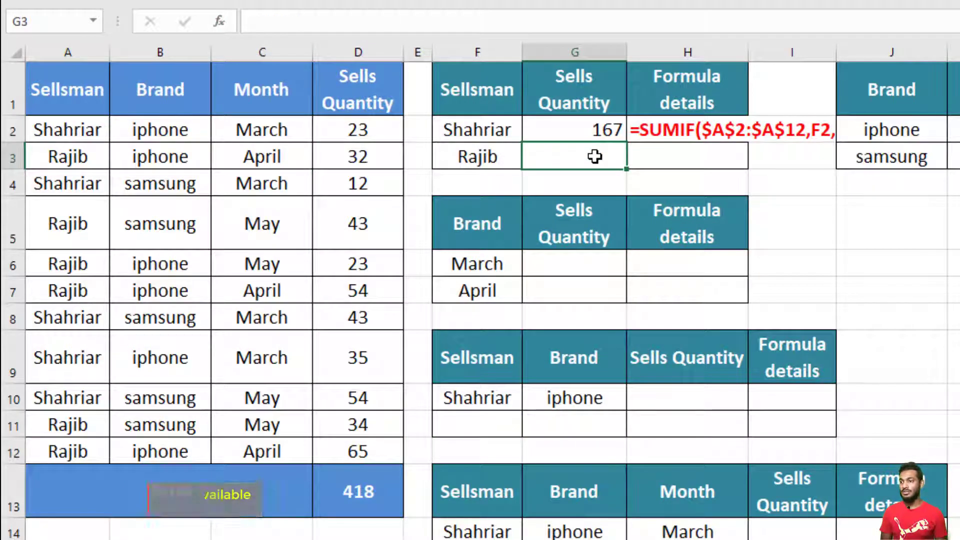
pyautogui.click(583, 133)
pyautogui.moveTo(628, 144); pyautogui.dragTo(637, 183)
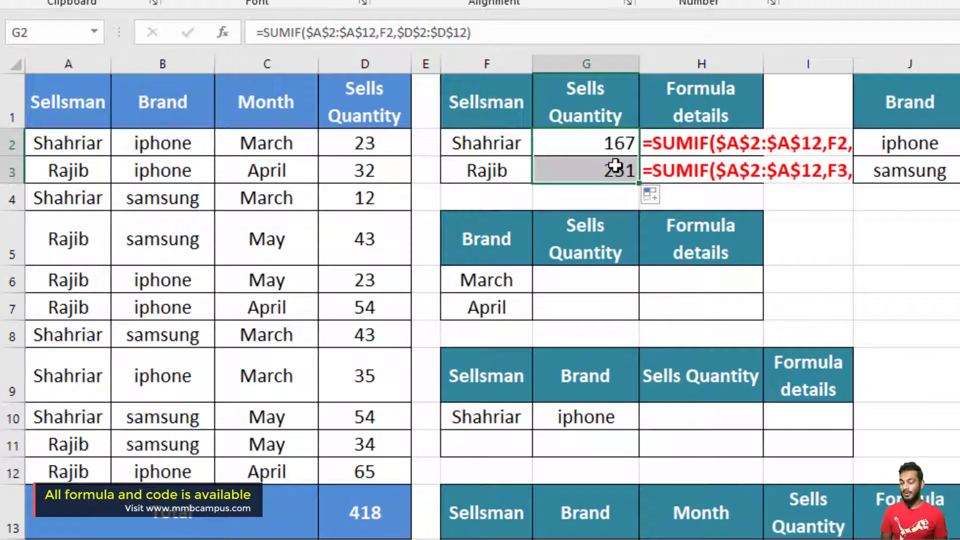
pyautogui.click(616, 168)
pyautogui.press('Delete')
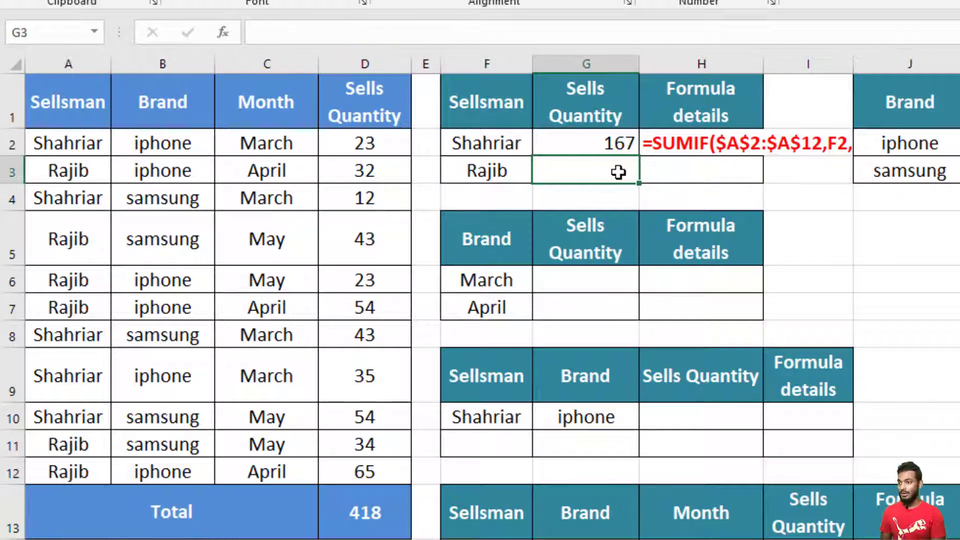
# Step: Enter a SUMIF formula directly in G3 with range A2:A12, criteria F3 and sum range D2:D12
pyautogui.write('=s')
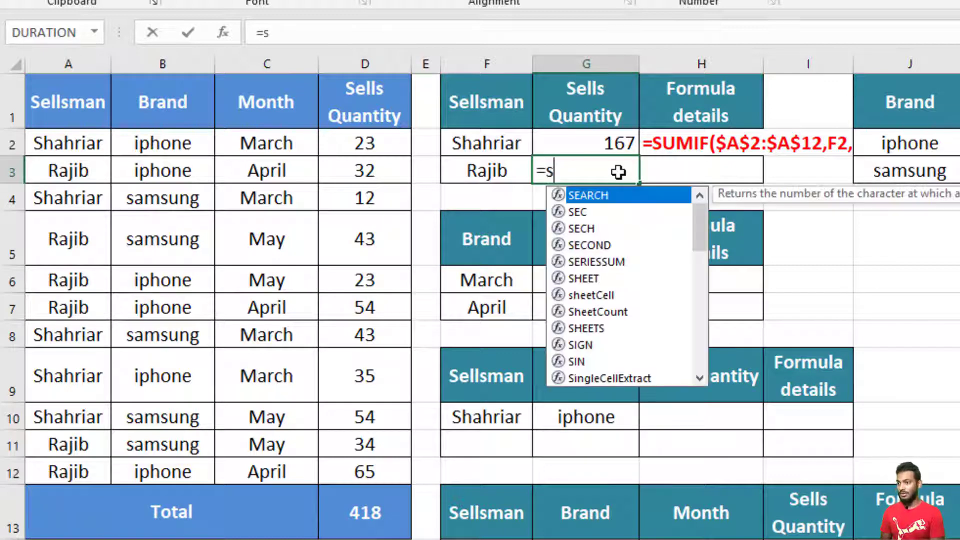
pyautogui.write('umif')
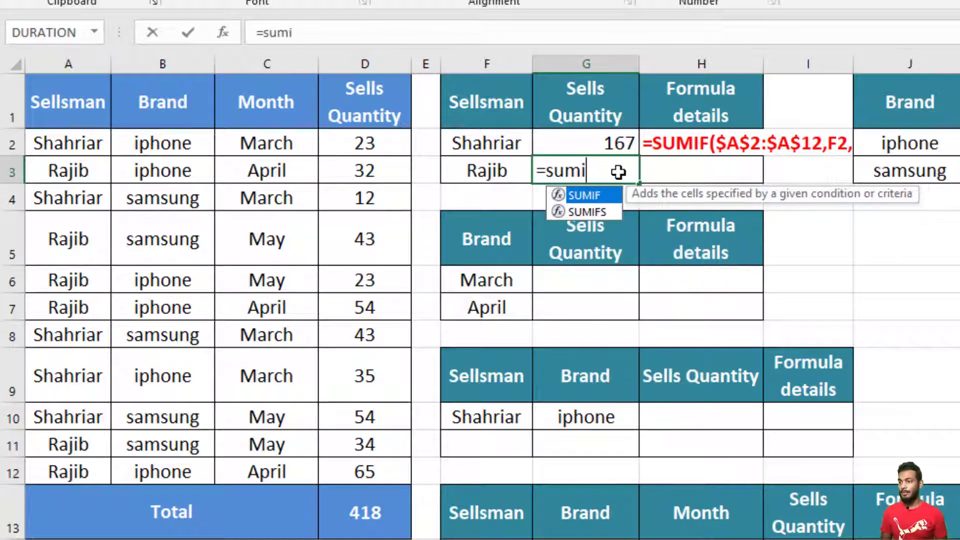
pyautogui.doubleClick(583, 196)
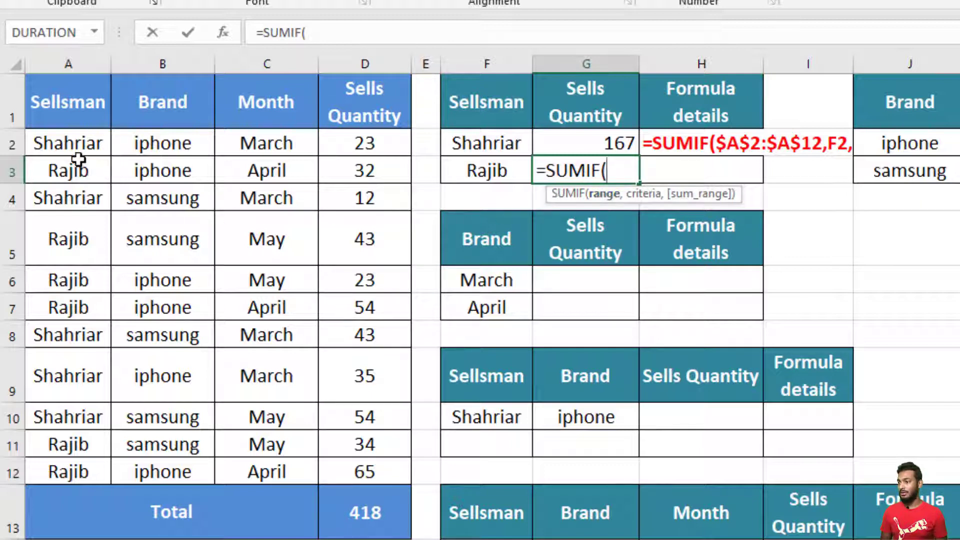
pyautogui.moveTo(70, 144); pyautogui.dragTo(77, 460)
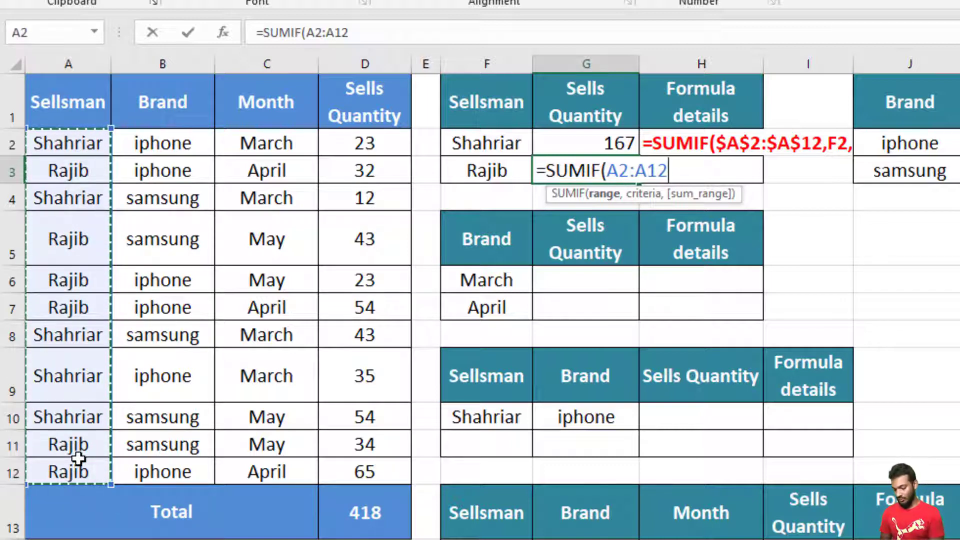
pyautogui.write(',')
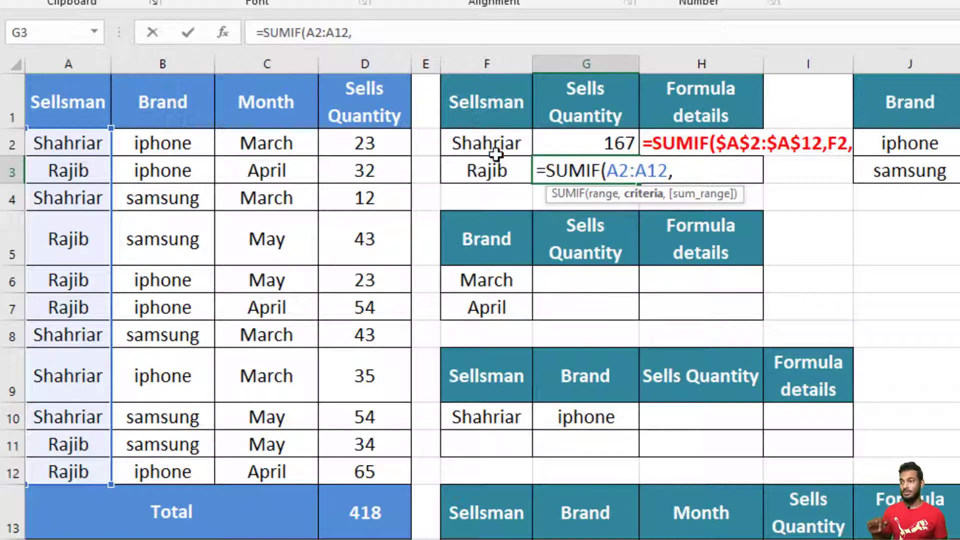
pyautogui.click(493, 171)
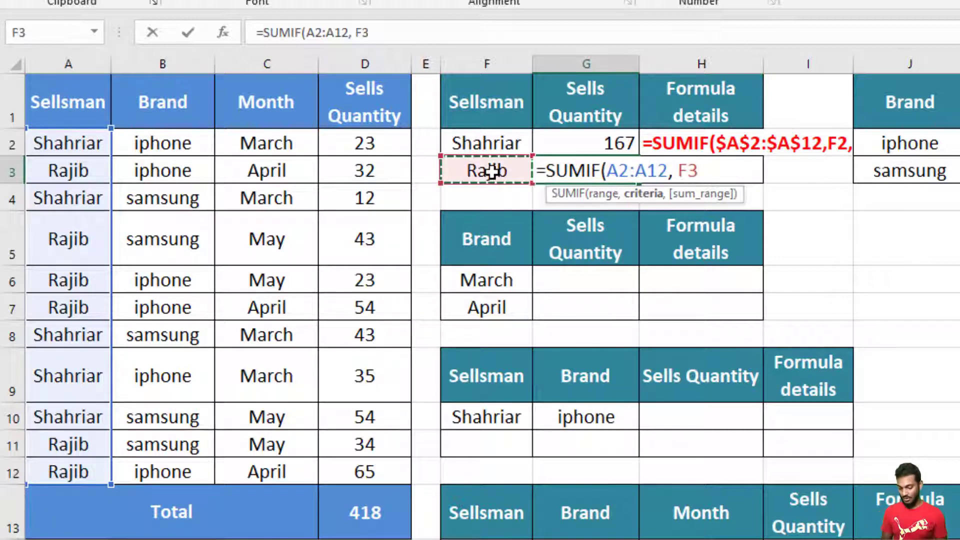
pyautogui.write(',')
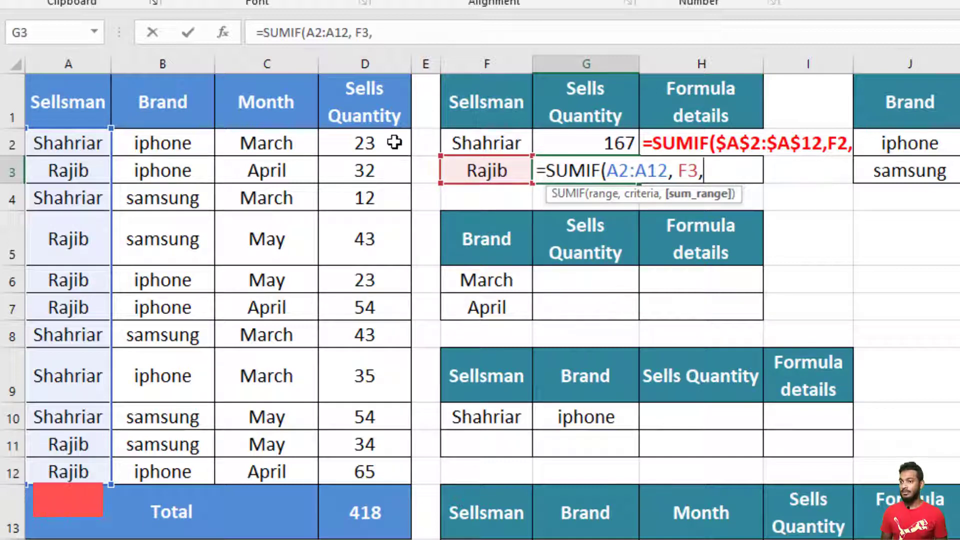
pyautogui.moveTo(386, 133); pyautogui.dragTo(380, 462)
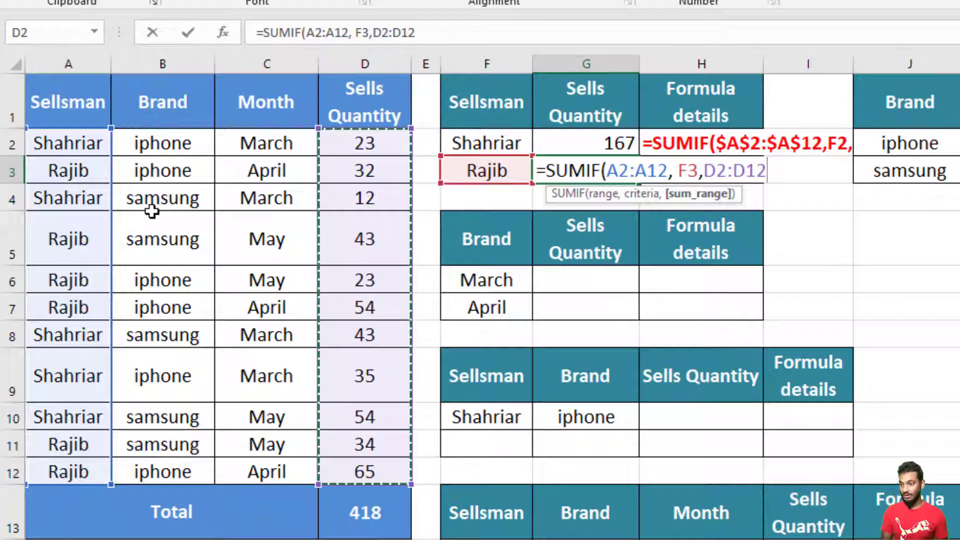
pyautogui.write(')')
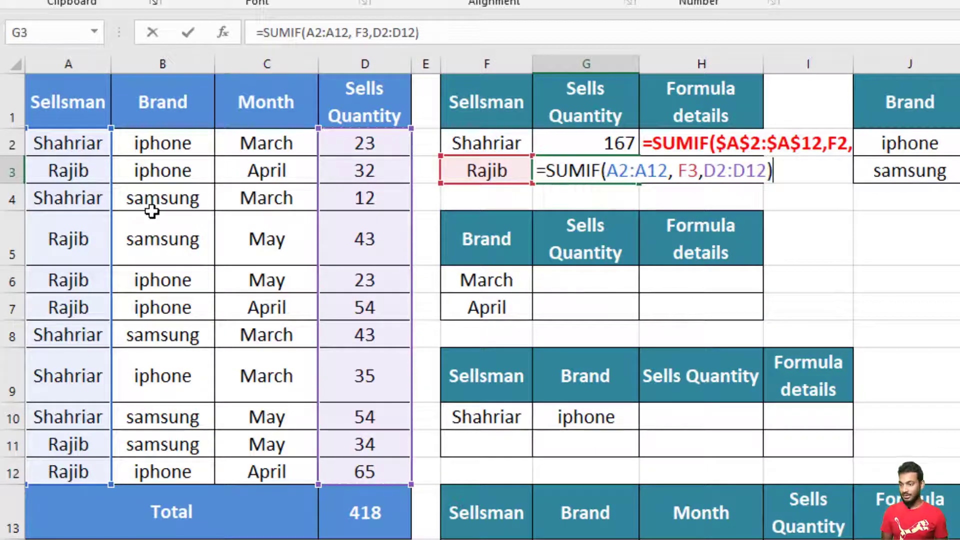
pyautogui.press('Return')
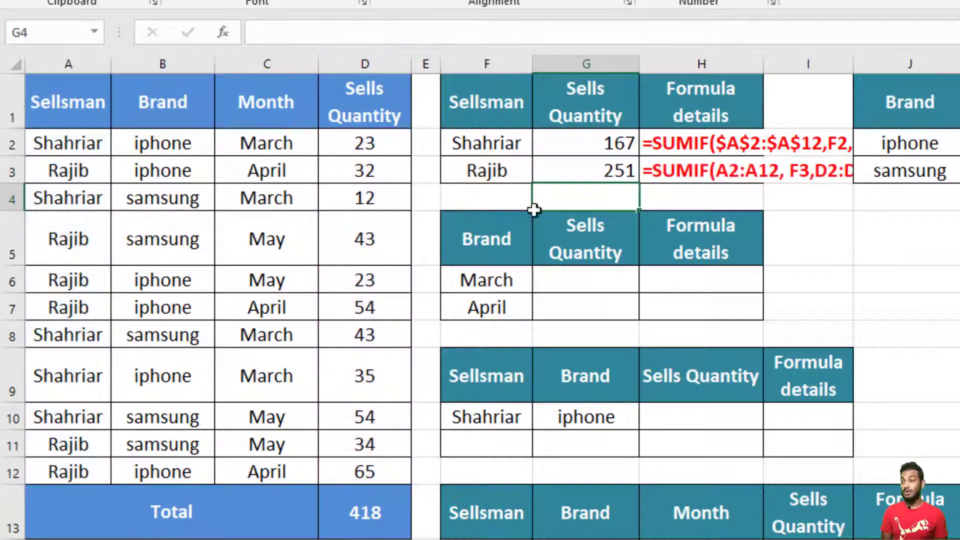
# Step: Make both ranges in the G3 SUMIF formula absolute, as $A$2:$A$12 and $D$2:$D$12
pyautogui.click(604, 171)
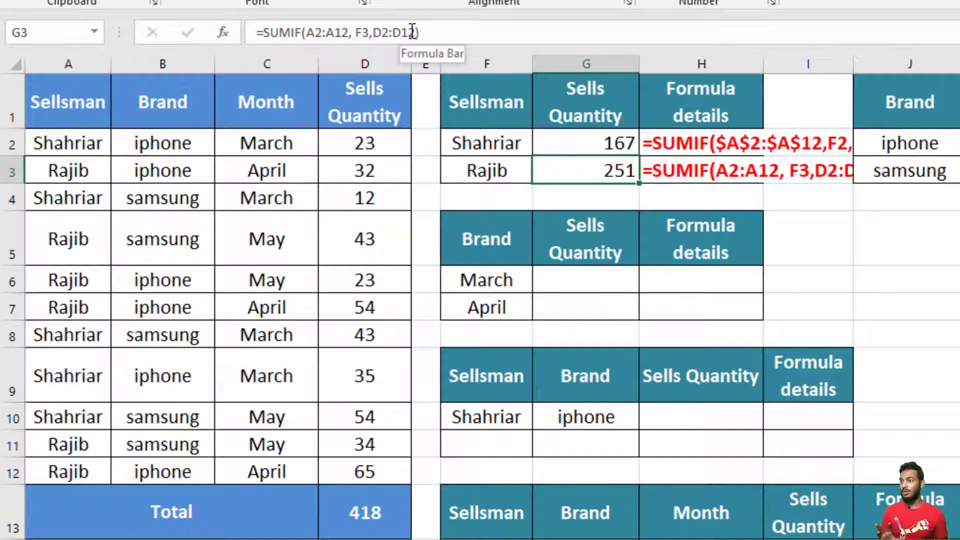
pyautogui.click(319, 32)
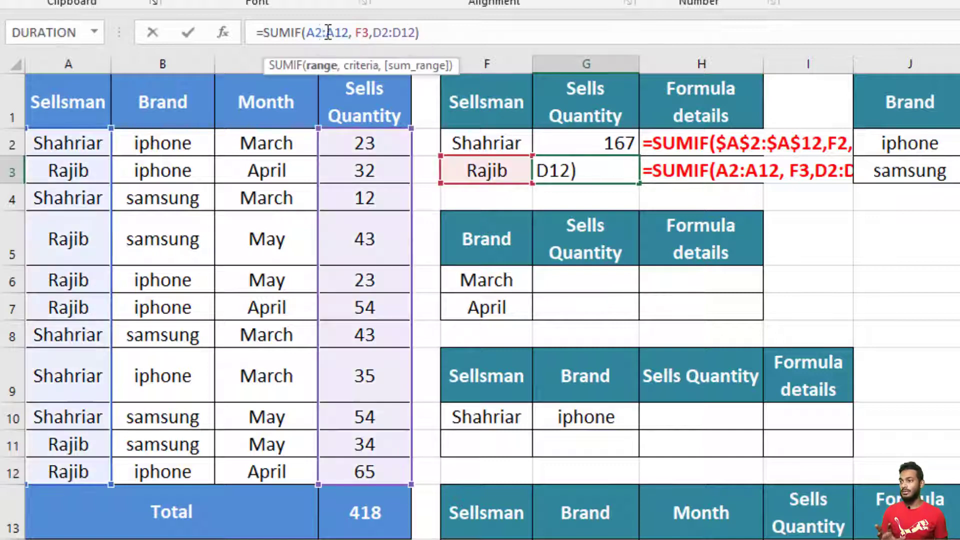
pyautogui.moveTo(315, 32); pyautogui.dragTo(434, 32)
pyautogui.press('F4')
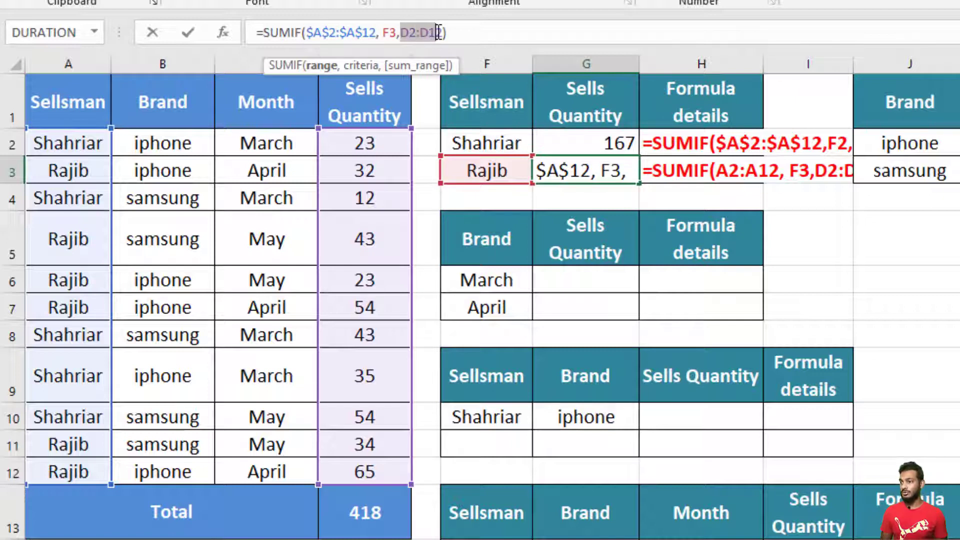
pyautogui.press('F4')
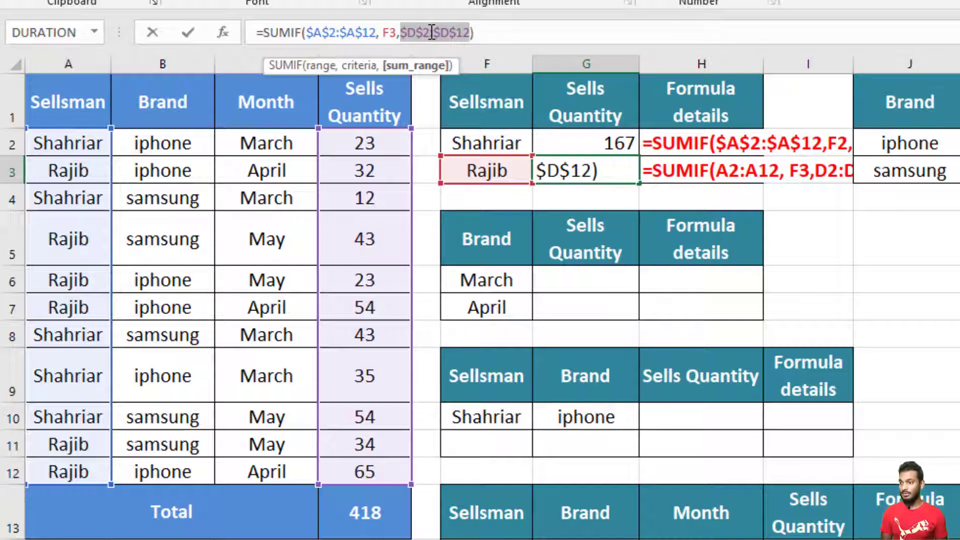
pyautogui.press('Return')
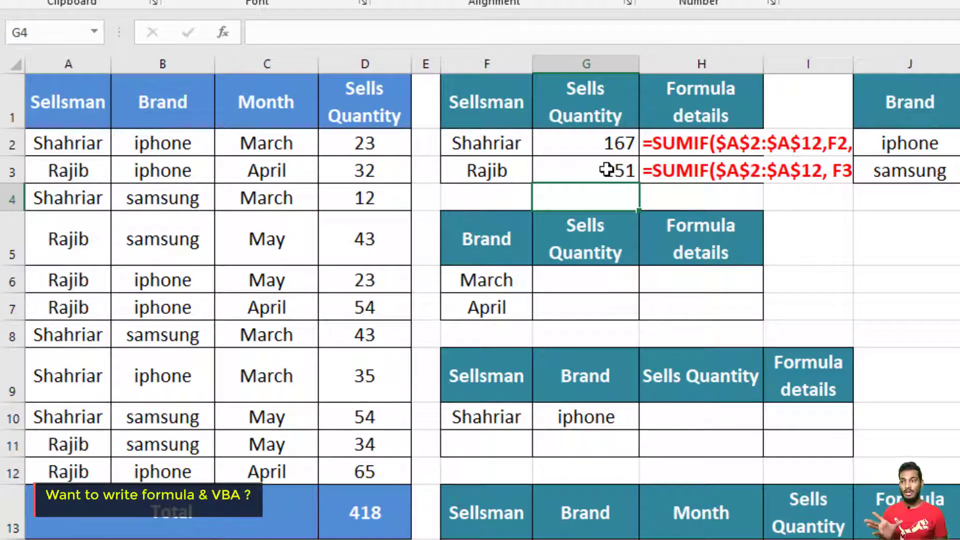
pyautogui.click(607, 170)
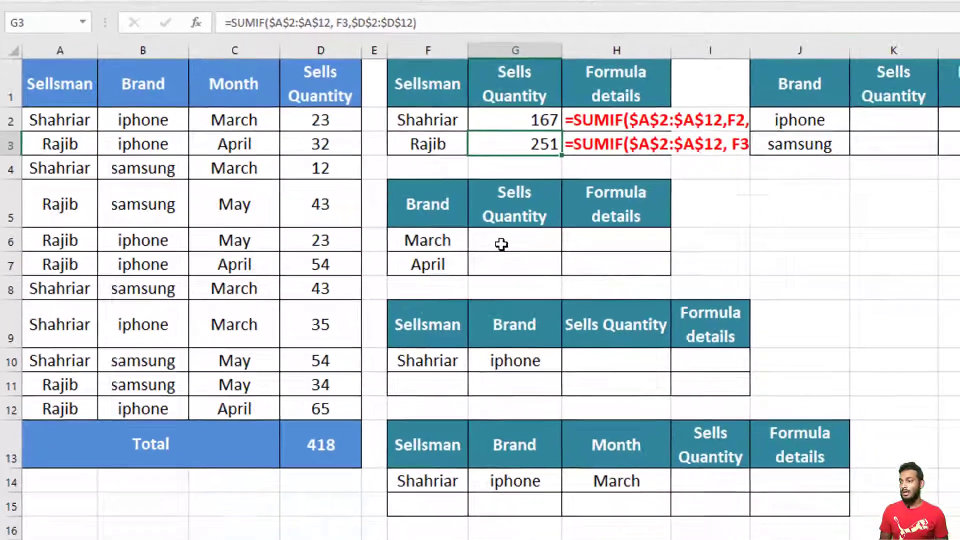
# Step: Start a SUMIF formula in K2 with the brand cells as the absolute range $B$2:$B$12
pyautogui.click(560, 289)
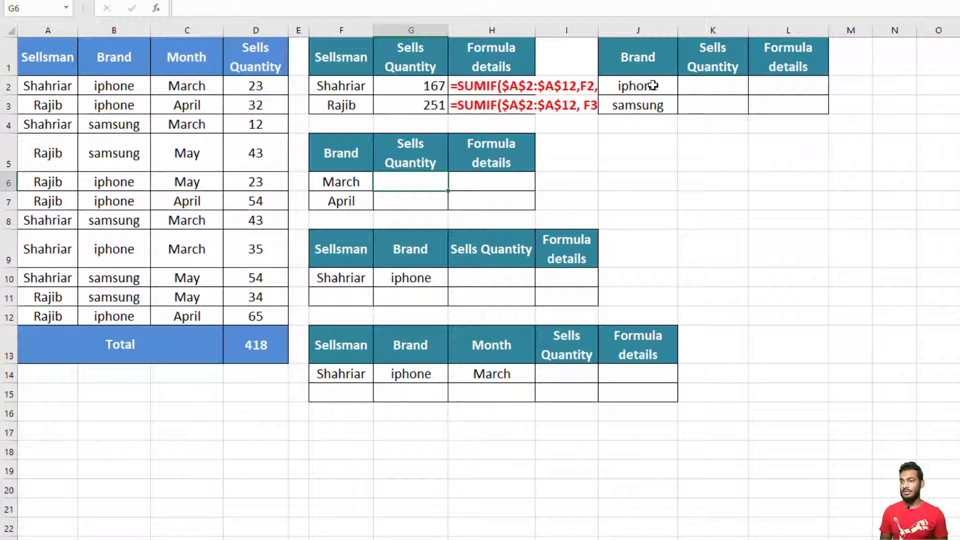
pyautogui.click(710, 88)
pyautogui.write('=')
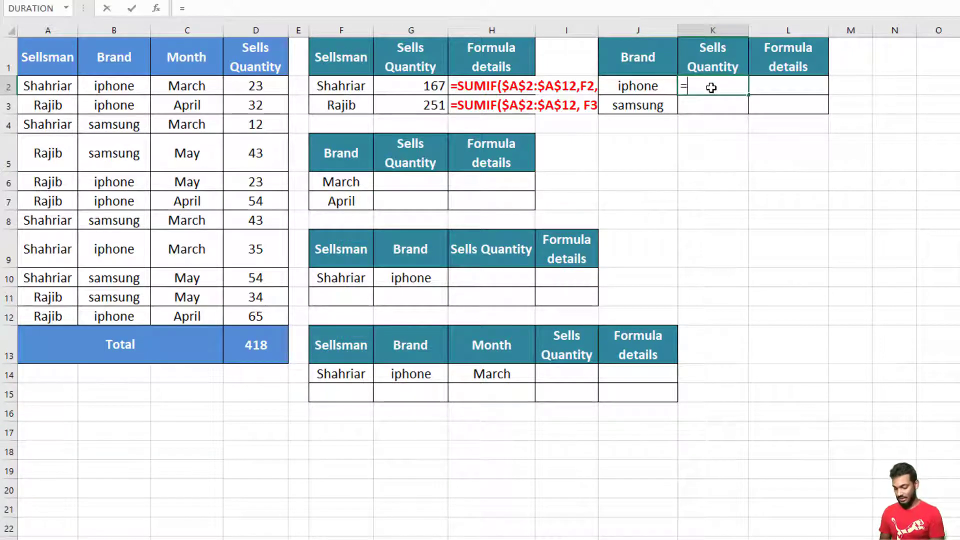
pyautogui.write('sumif')
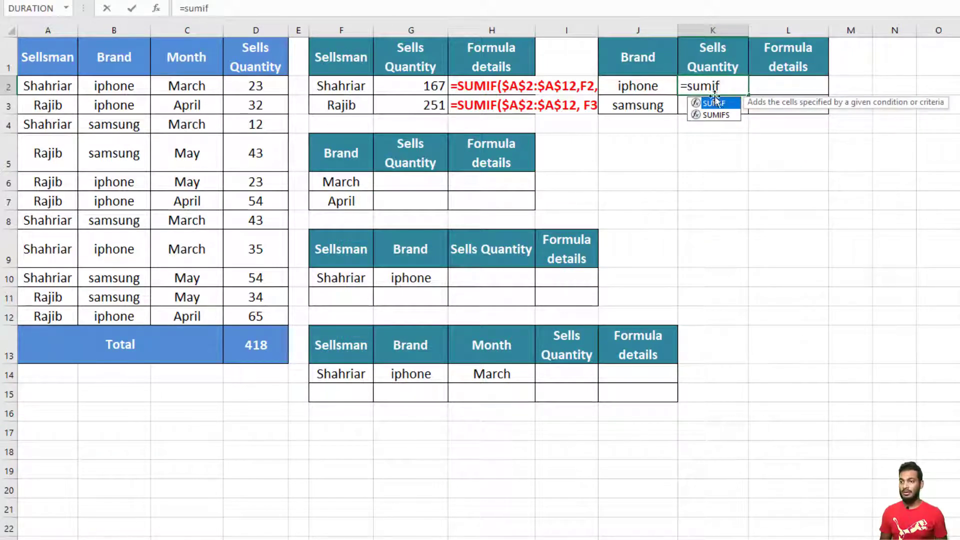
pyautogui.doubleClick(723, 106)
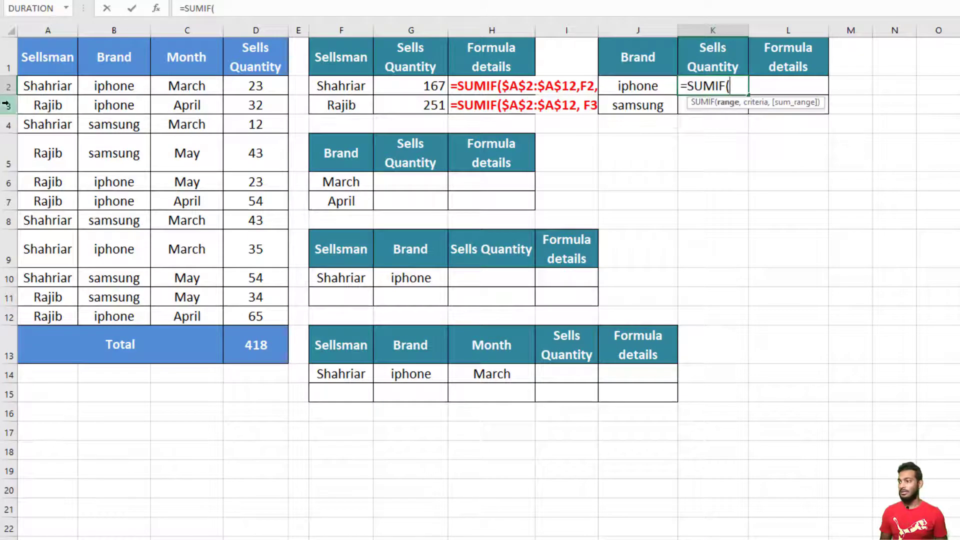
pyautogui.click(119, 86)
pyautogui.moveTo(120, 86); pyautogui.dragTo(110, 315)
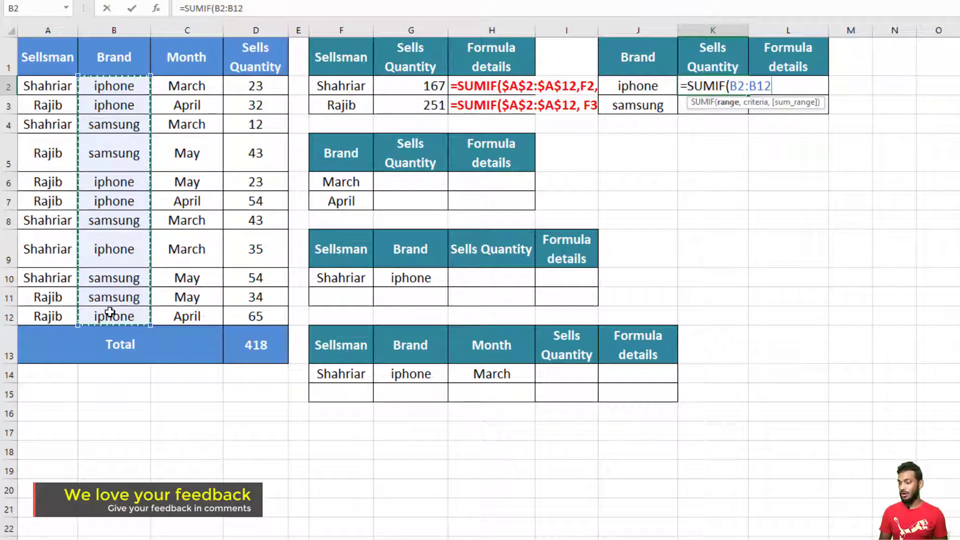
pyautogui.press('F4')
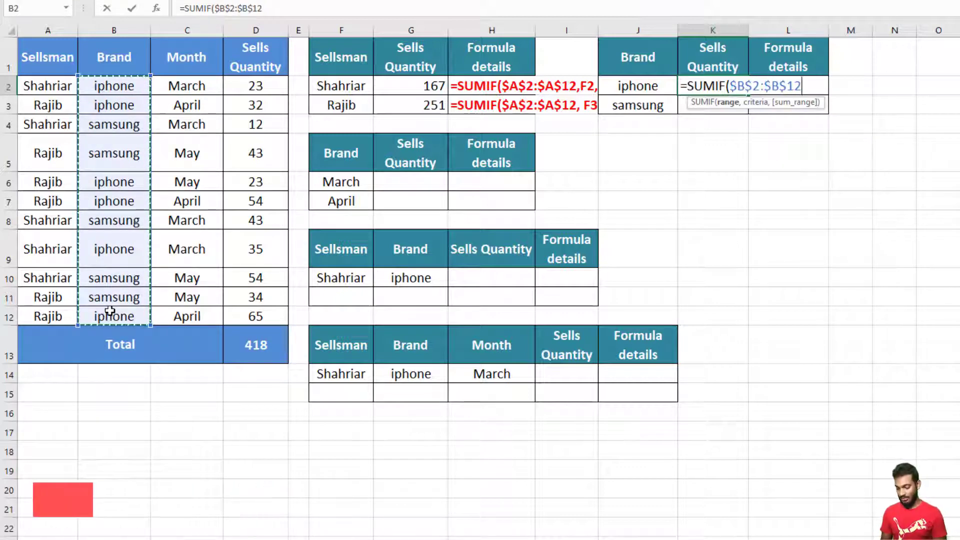
# Step: Complete the K2 SUMIF with "iphone" as the criteria and the absolute sum range $D$2:$D$12
pyautogui.write(', "ip')
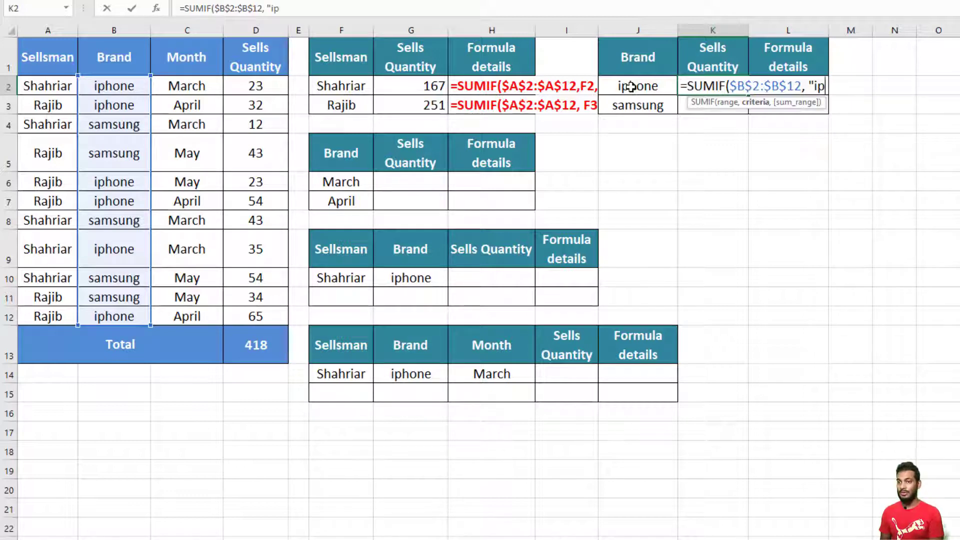
pyautogui.write('hone')
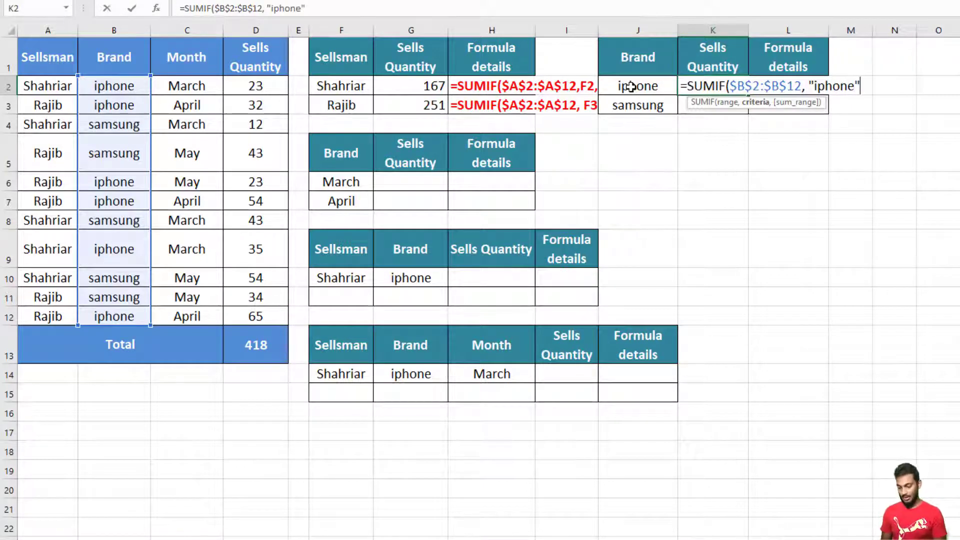
pyautogui.write('",')
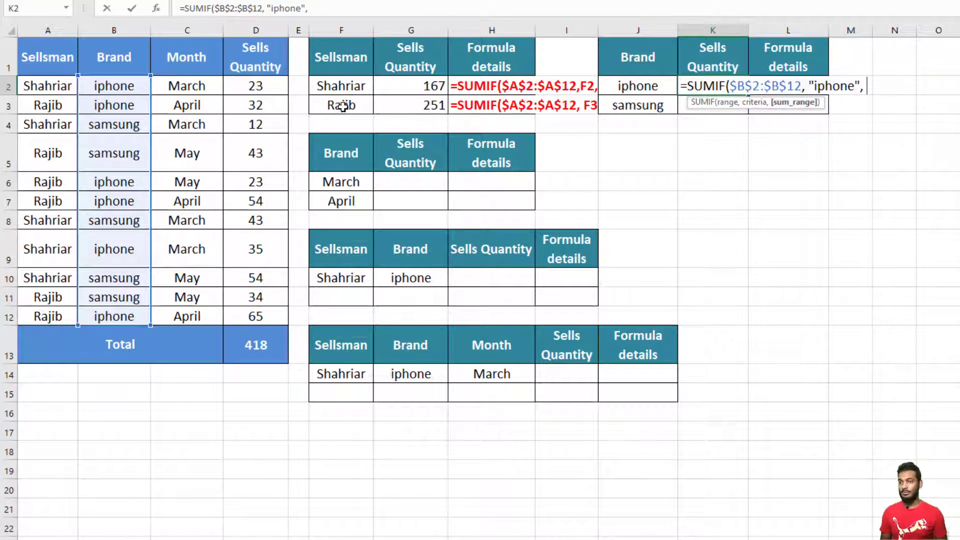
pyautogui.moveTo(247, 88); pyautogui.dragTo(248, 320)
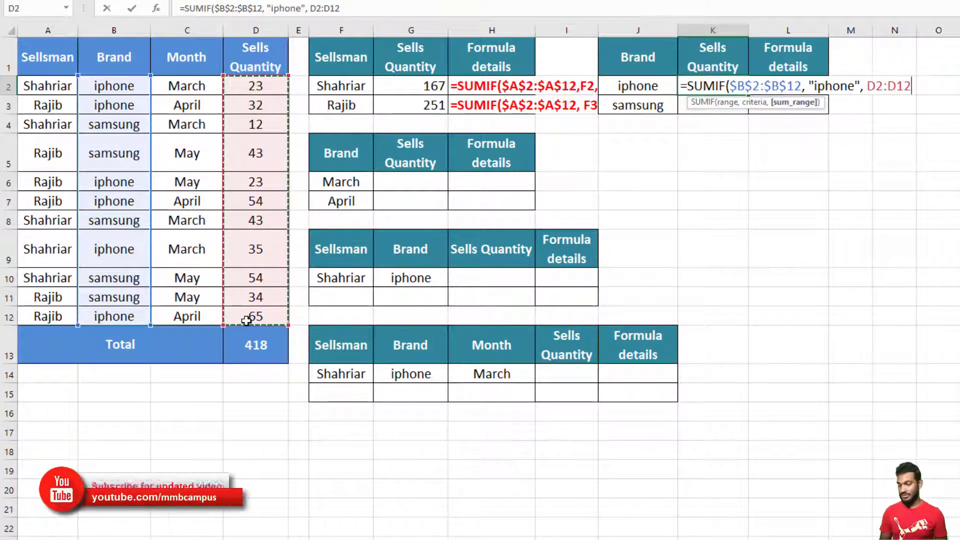
pyautogui.press('F4')
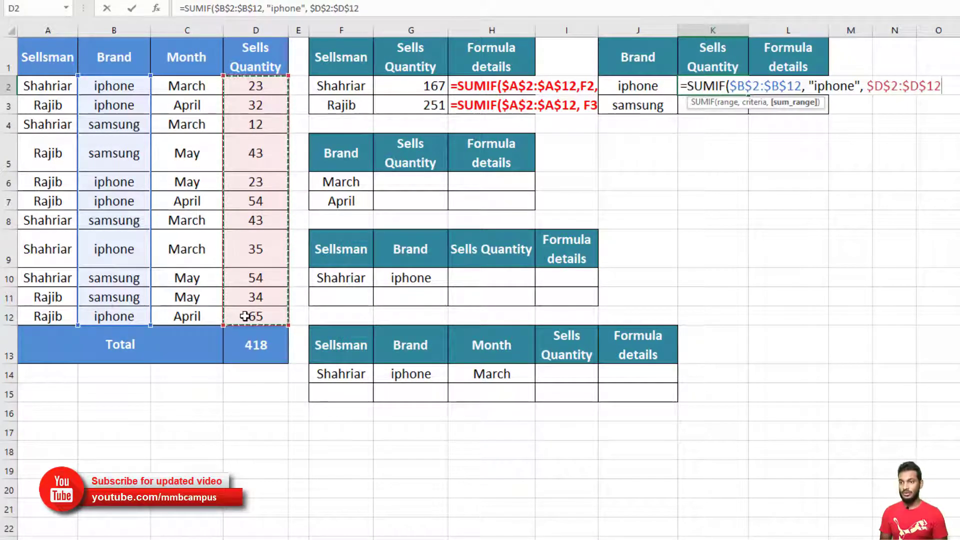
pyautogui.write(')')
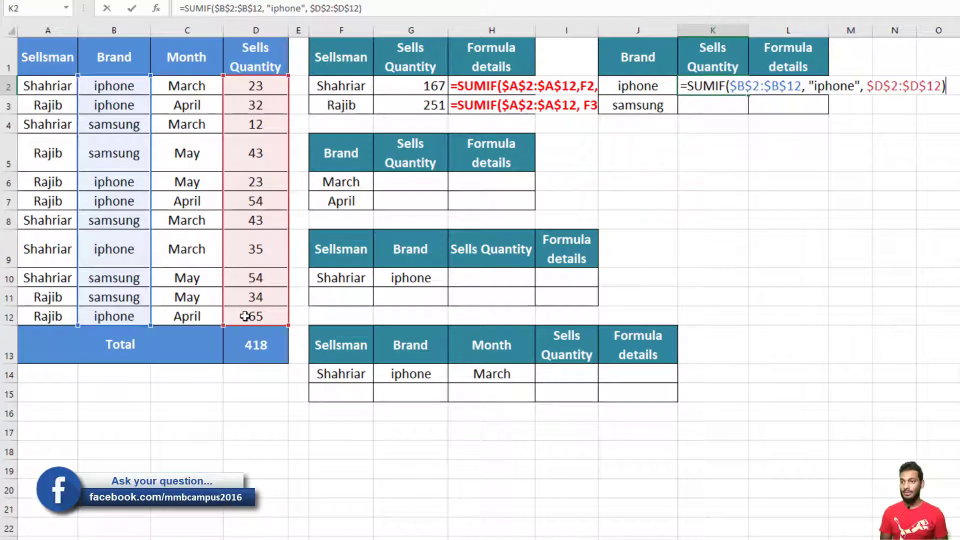
pyautogui.press('Return')
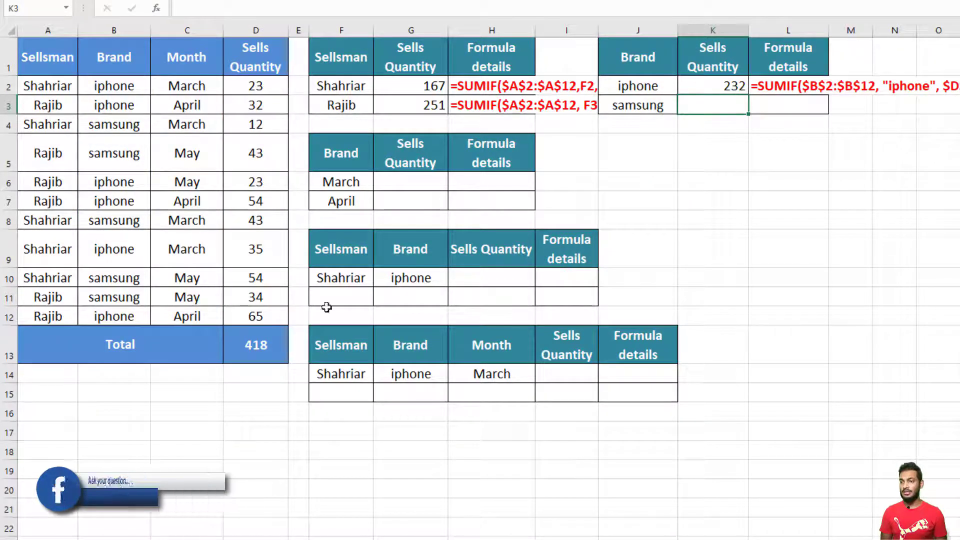
# Step: Change the criteria text in the K2 SUMIF formula to "phone"
pyautogui.click(713, 88)
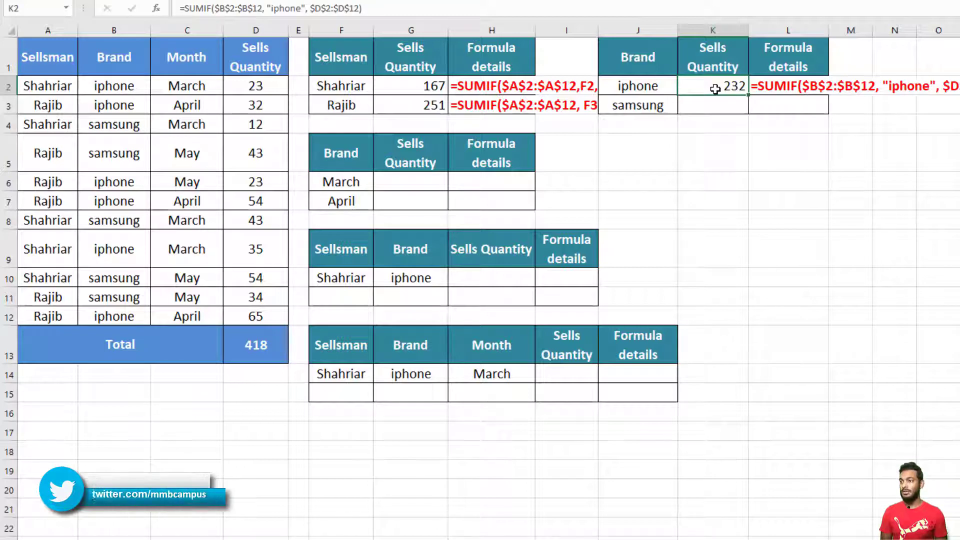
pyautogui.click(278, 11)
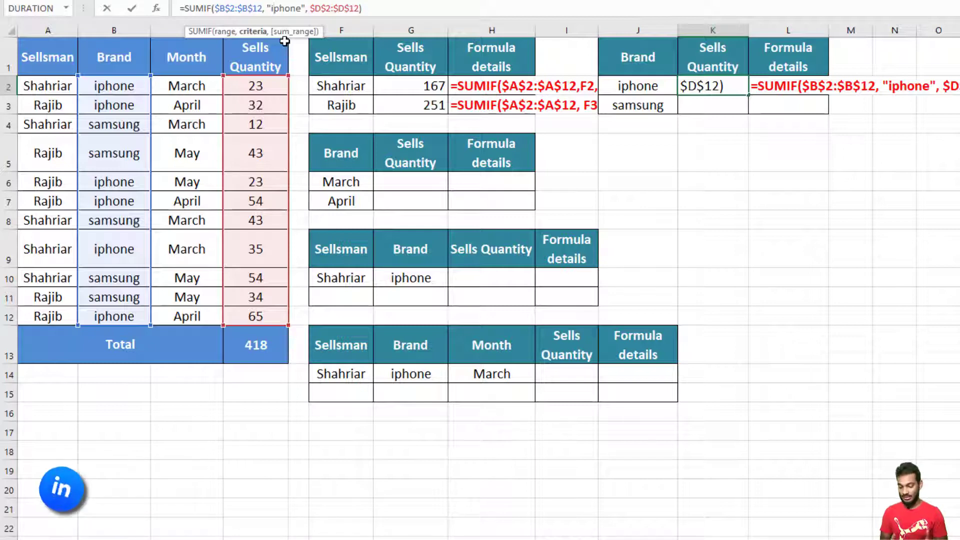
pyautogui.press('BackSpace')
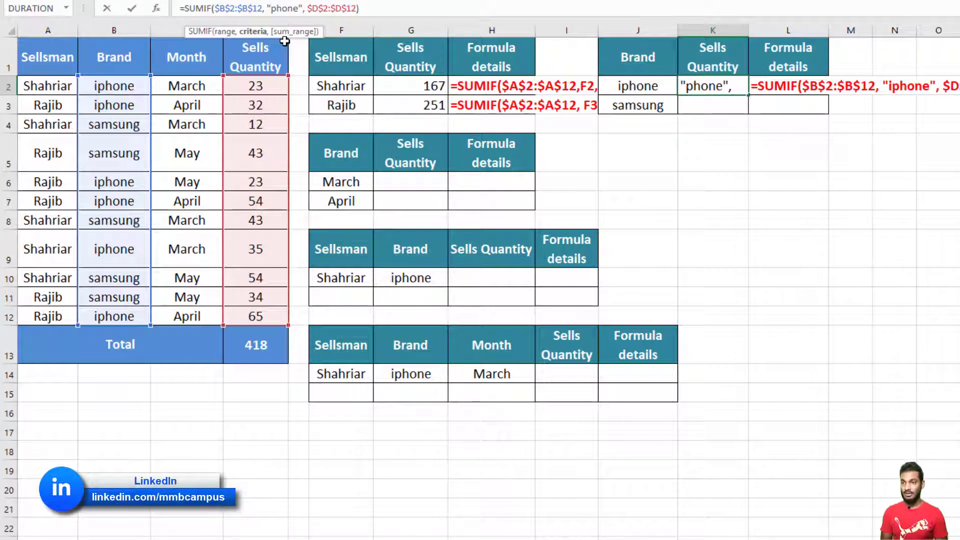
pyautogui.press('Return')
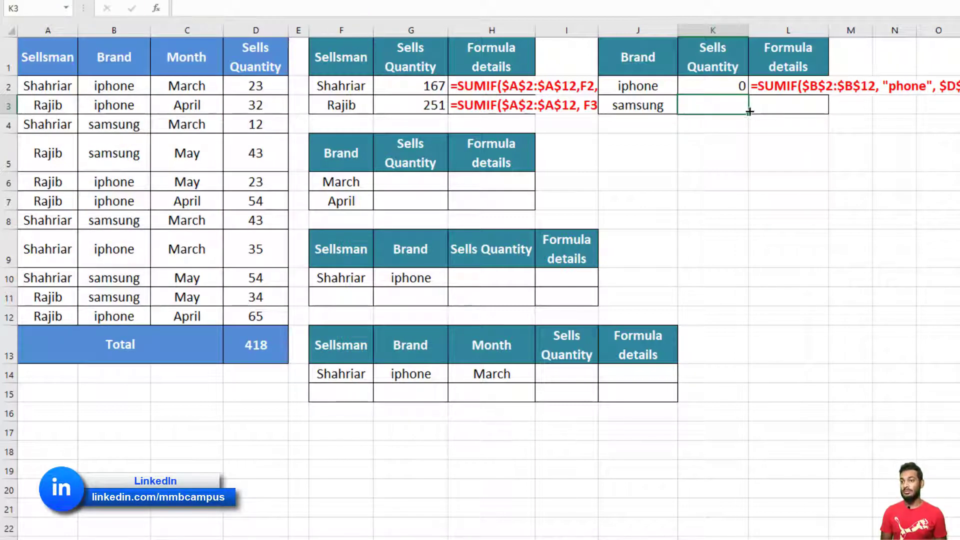
# Step: Set the criteria text in the K2 SUMIF formula to "iPhone"
pyautogui.click(717, 86)
pyautogui.click(272, 9)
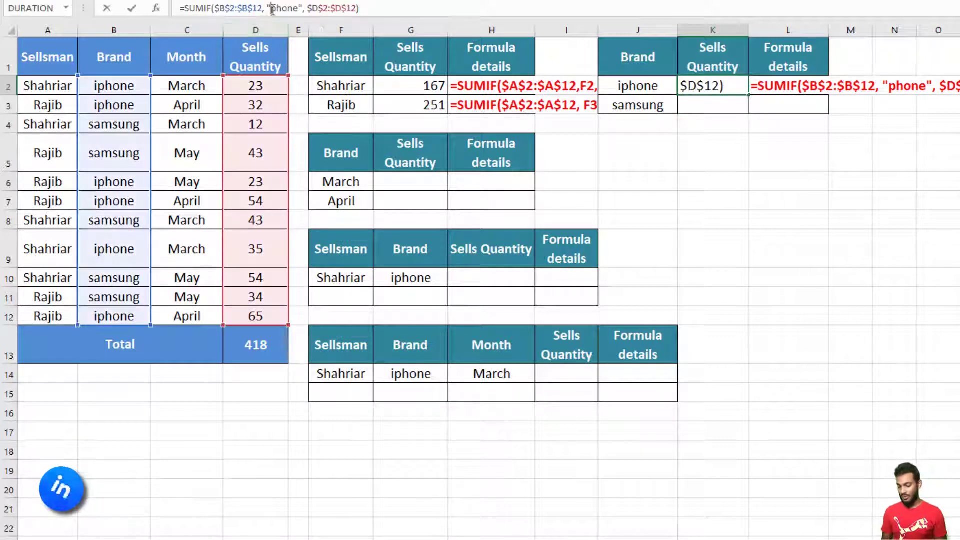
pyautogui.write('i')
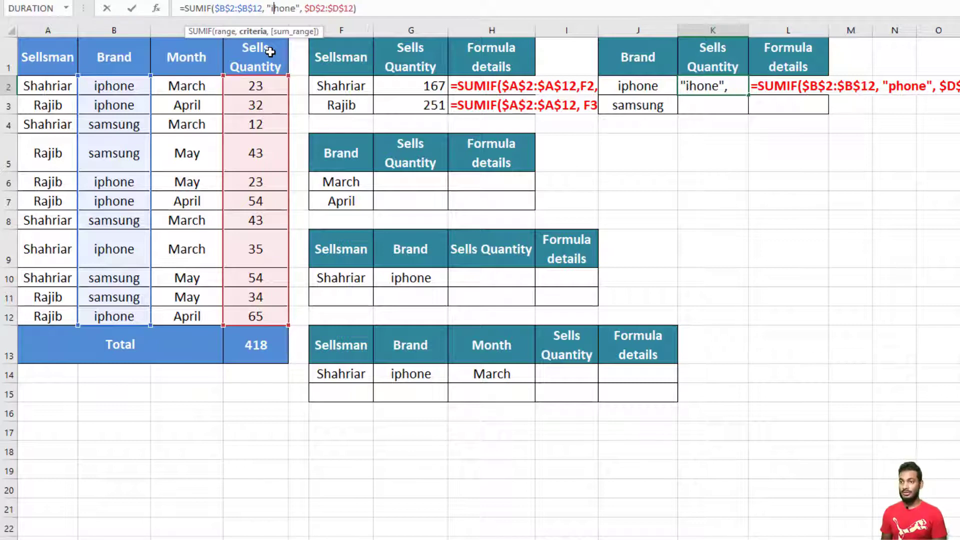
pyautogui.press('Return')
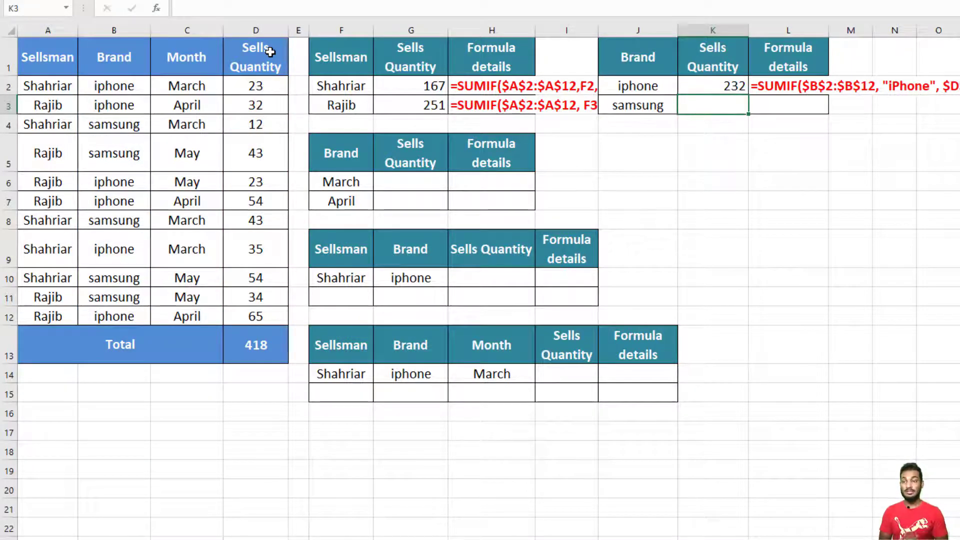
# Step: Fill the SUMIF formula from K2 down to K3 for the samsung row
pyautogui.click(711, 86)
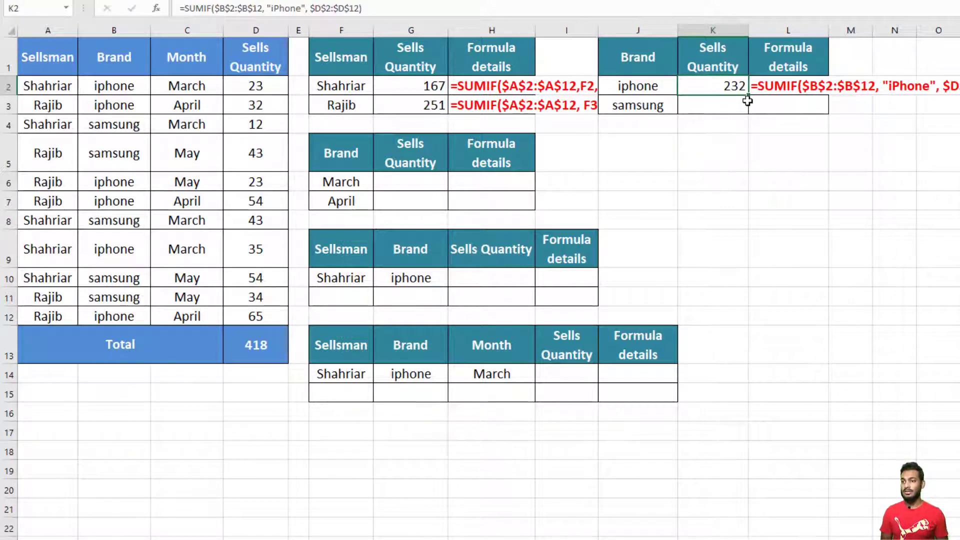
pyautogui.moveTo(749, 95); pyautogui.dragTo(750, 115)
pyautogui.click(721, 106)
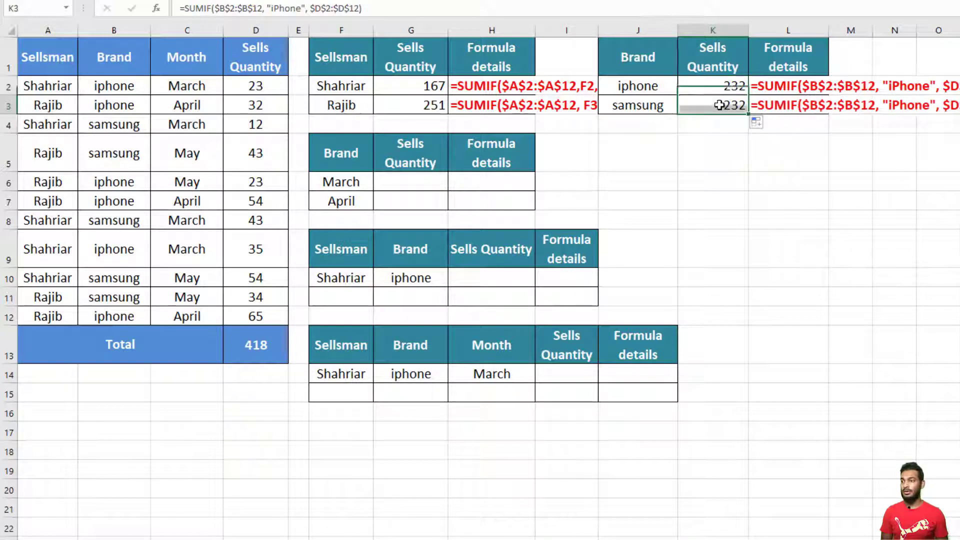
# Step: Replace the "iPhone" criteria in the K3 SUMIF formula with a reference to the samsung cell J3
pyautogui.doubleClick(279, 8)
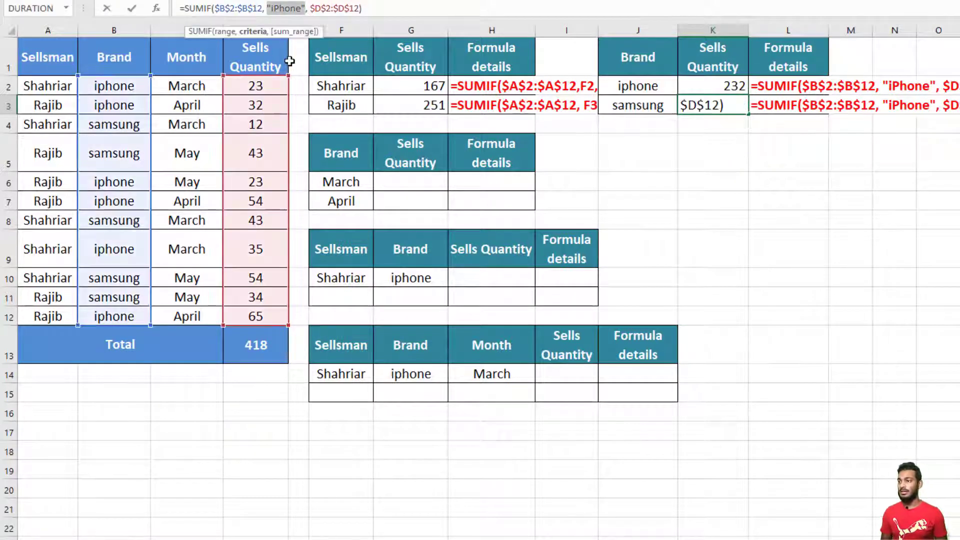
pyautogui.click(272, 13)
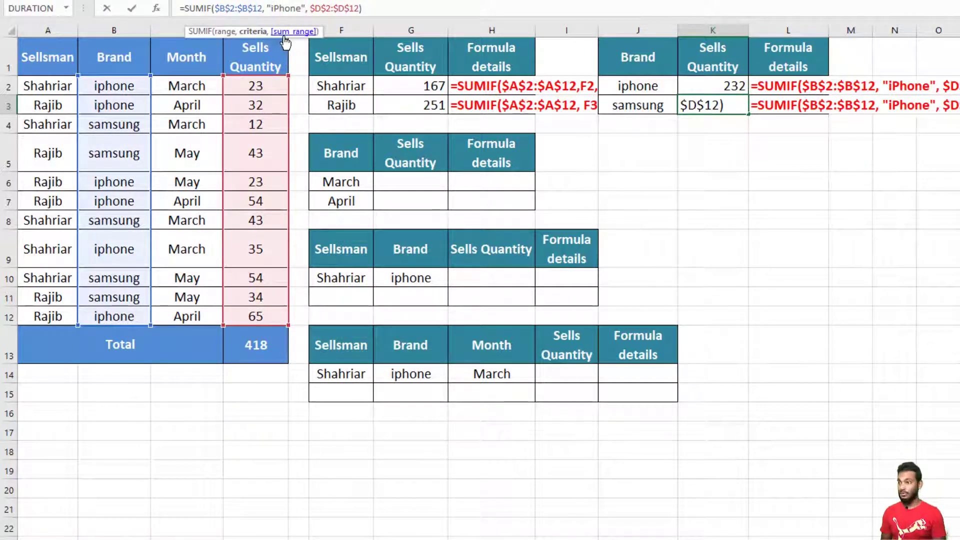
pyautogui.press('BackSpace')
pyautogui.press('Delete')
pyautogui.press('Delete')
pyautogui.press('Delete')
pyautogui.press('Delete')
pyautogui.press('Delete')
pyautogui.press('Delete')
pyautogui.press('Delete')
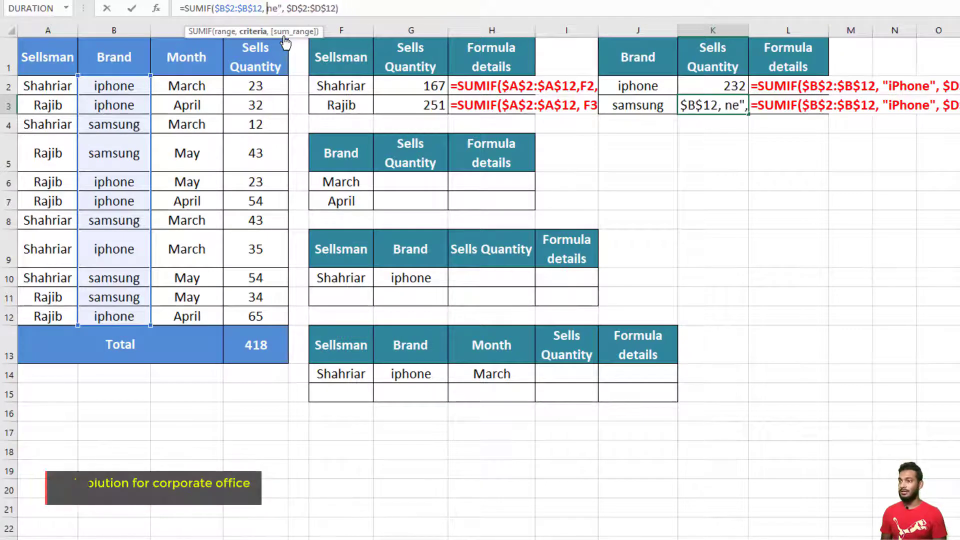
pyautogui.click(650, 105)
pyautogui.press('Return')
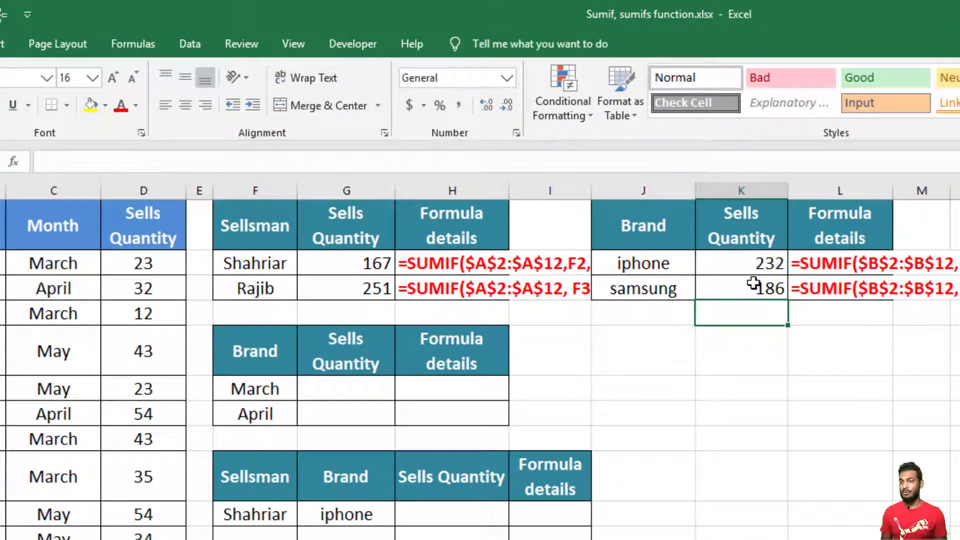
# Step: Add the two brand quantities in K4 with the formula =K2+K3
pyautogui.moveTo(754, 263); pyautogui.dragTo(753, 285)
pyautogui.click(762, 313)
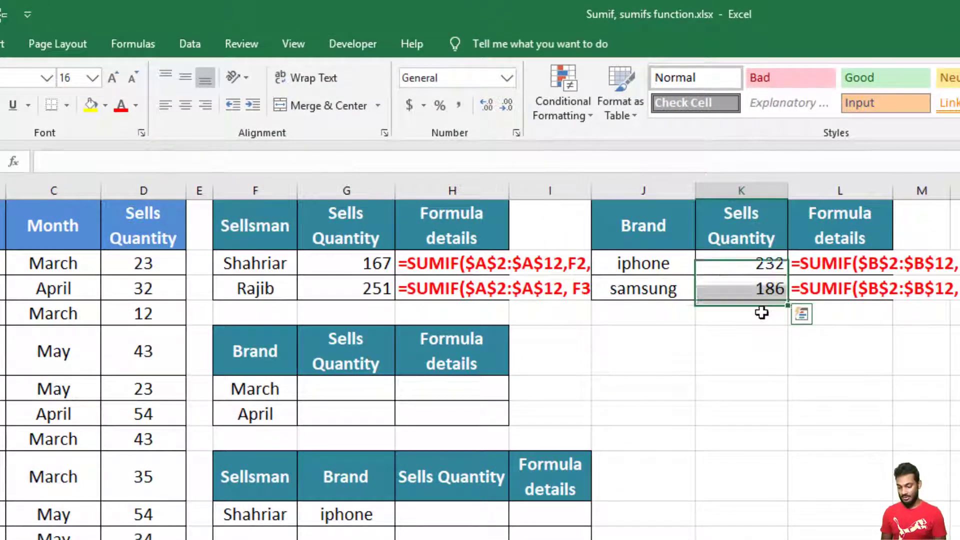
pyautogui.write('=')
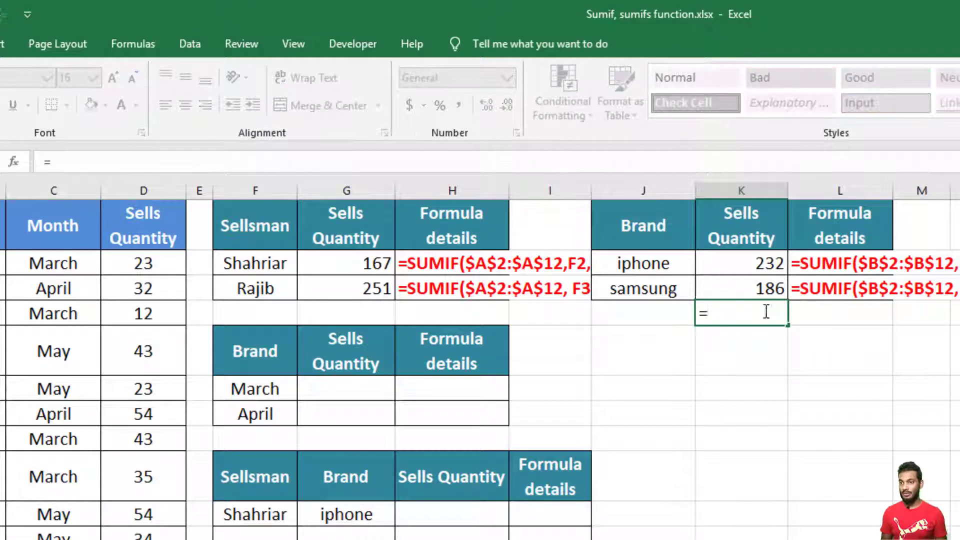
pyautogui.click(740, 256)
pyautogui.write('+')
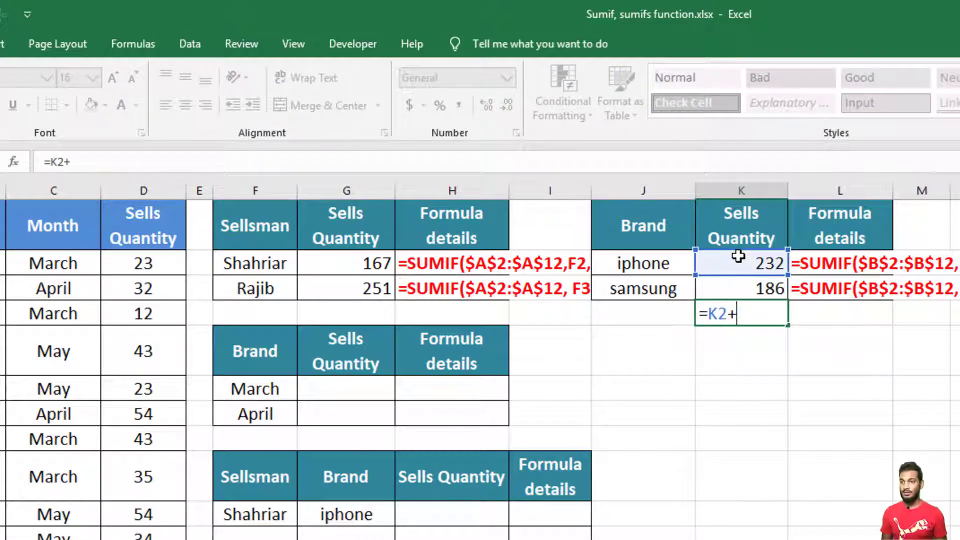
pyautogui.click(729, 293)
pyautogui.press('Return')
pyautogui.click(712, 309)
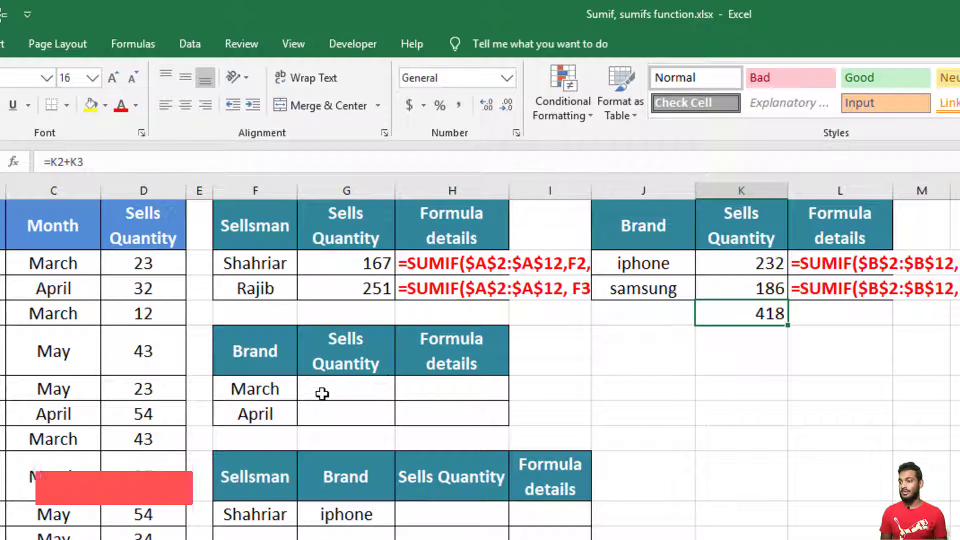
pyautogui.click(270, 391)
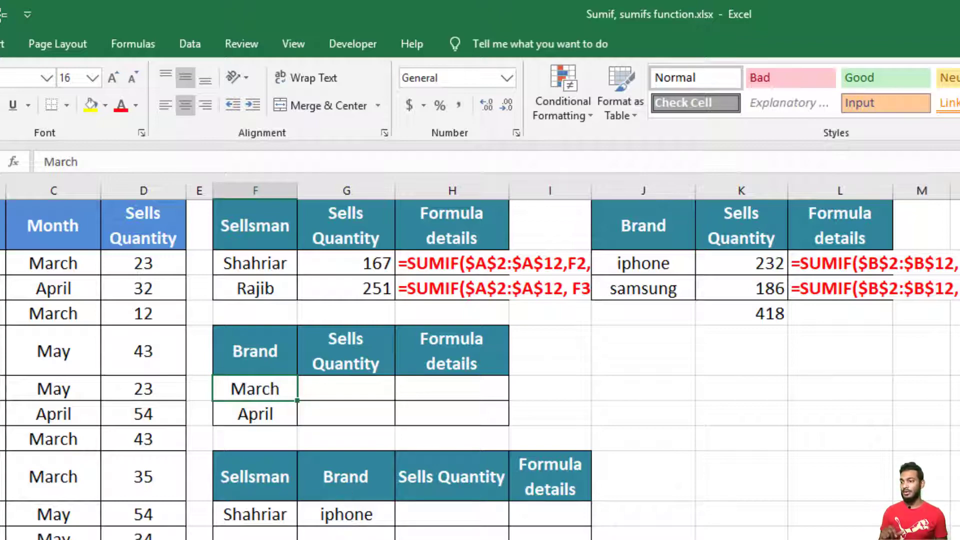
pyautogui.click(259, 515)
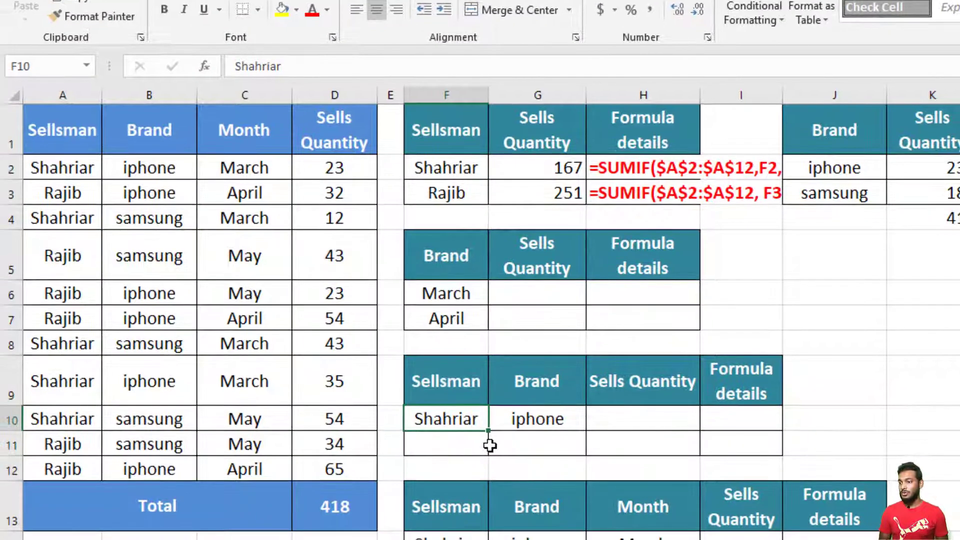
pyautogui.scroll(-1, 534, 422)
pyautogui.scroll(1, 535, 422)
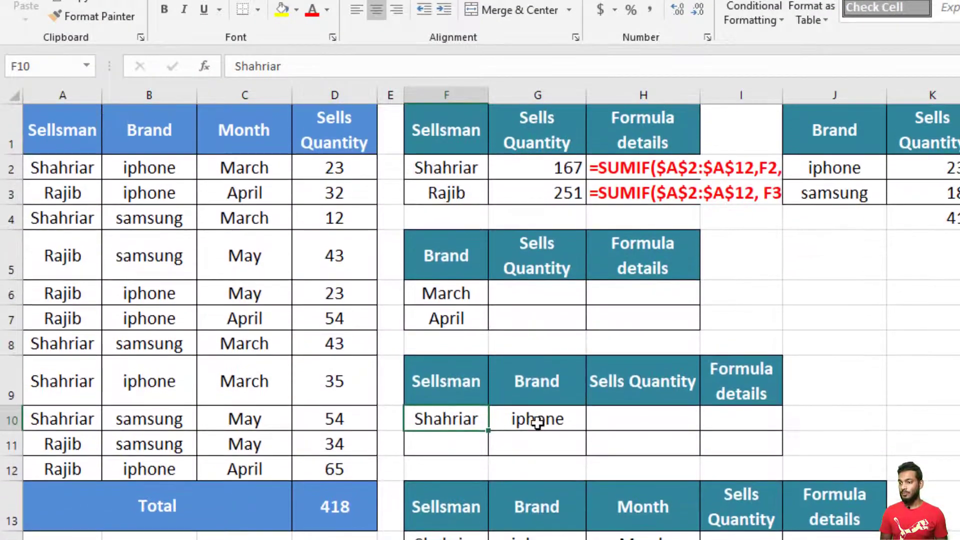
# Step: Start a SUMIFS function in H10 with its arguments dialog and set the sum range to the absolute reference $D$2:$D$12
pyautogui.click(609, 421)
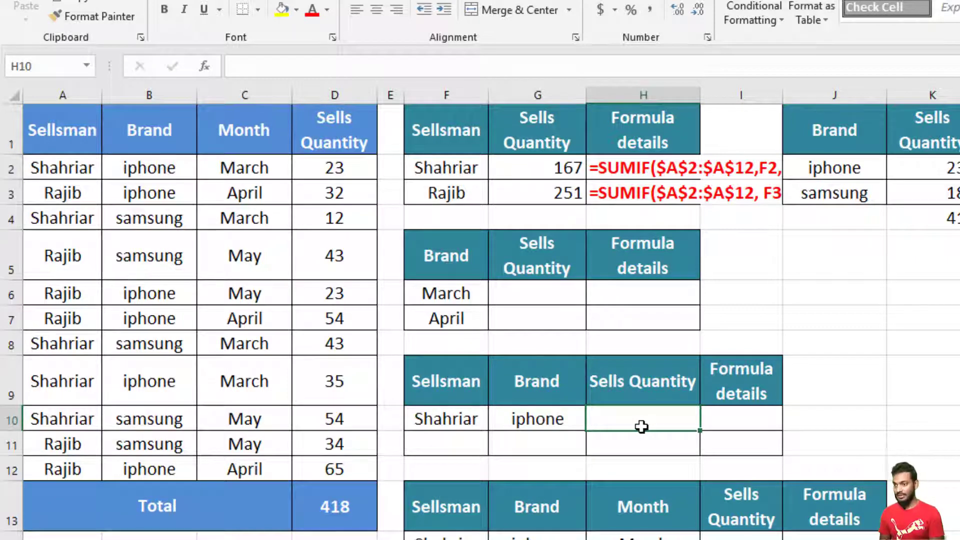
pyautogui.write('=sum')
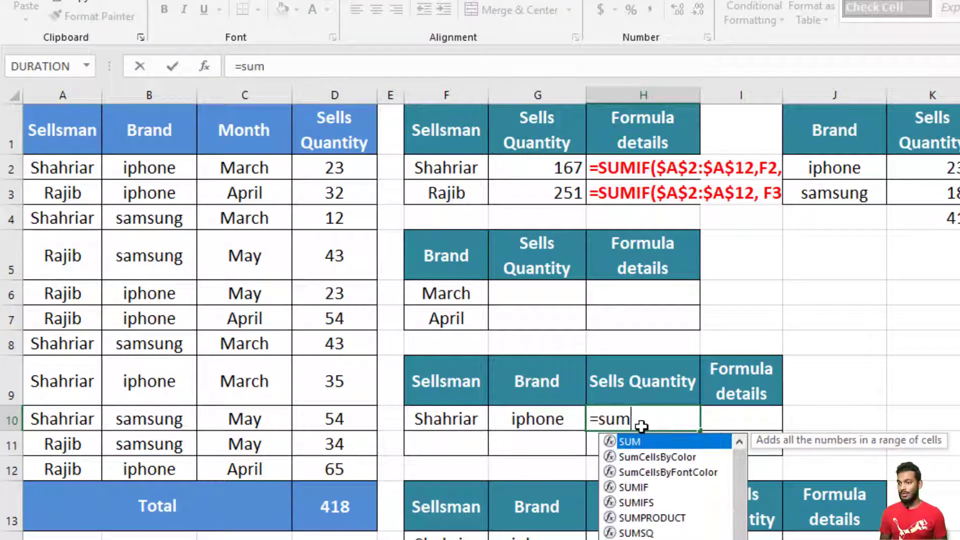
pyautogui.doubleClick(638, 503)
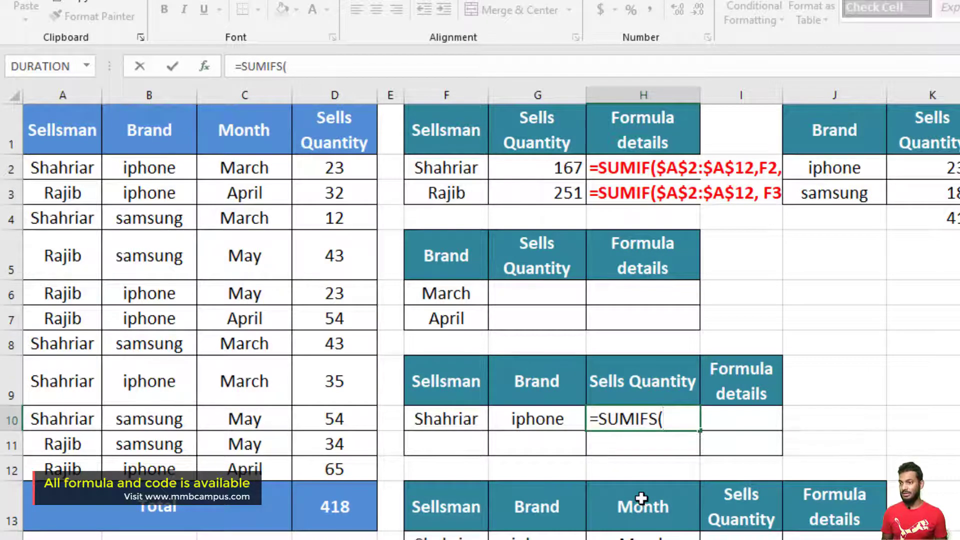
pyautogui.hotkey('ctrl', 'a')
pyautogui.moveTo(560, 190); pyautogui.dragTo(571, 88)
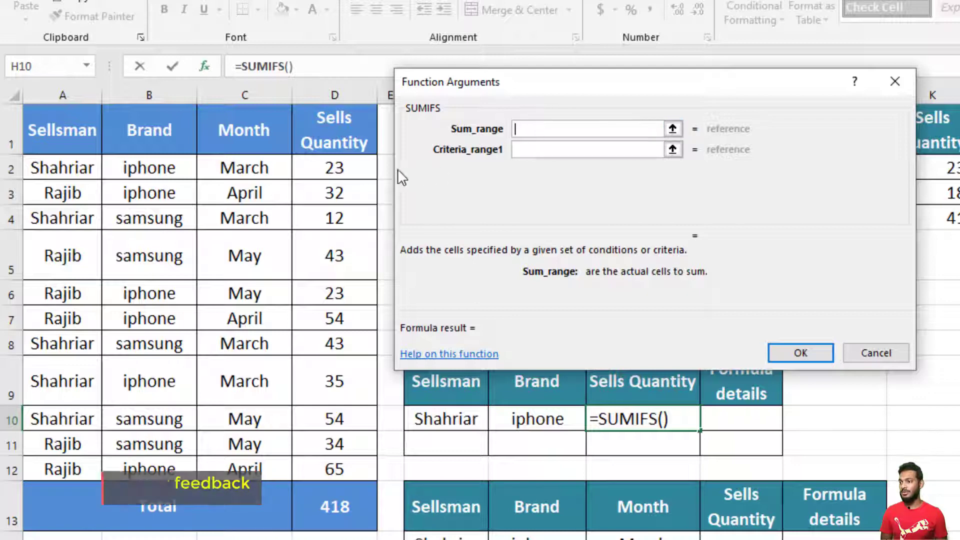
pyautogui.click(330, 167)
pyautogui.moveTo(330, 167); pyautogui.dragTo(332, 466)
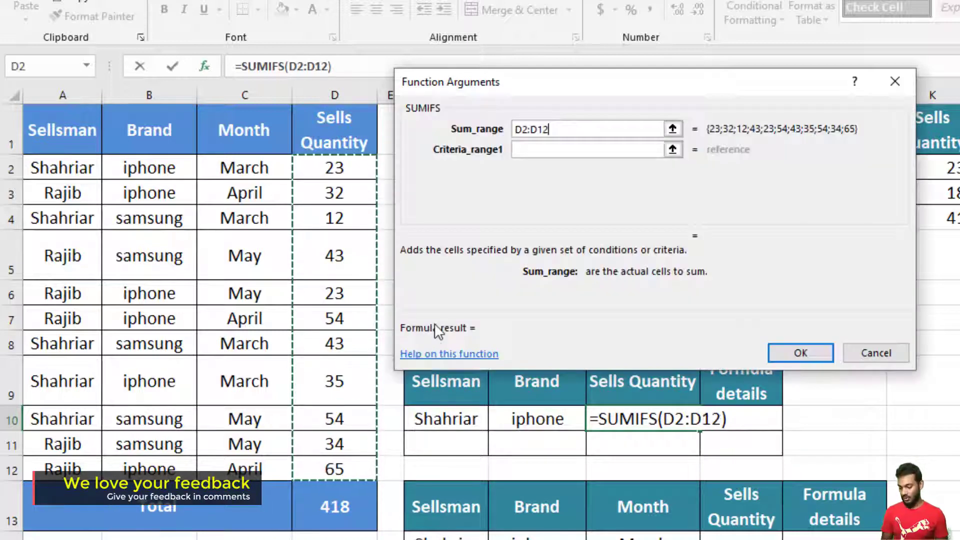
pyautogui.press('F4')
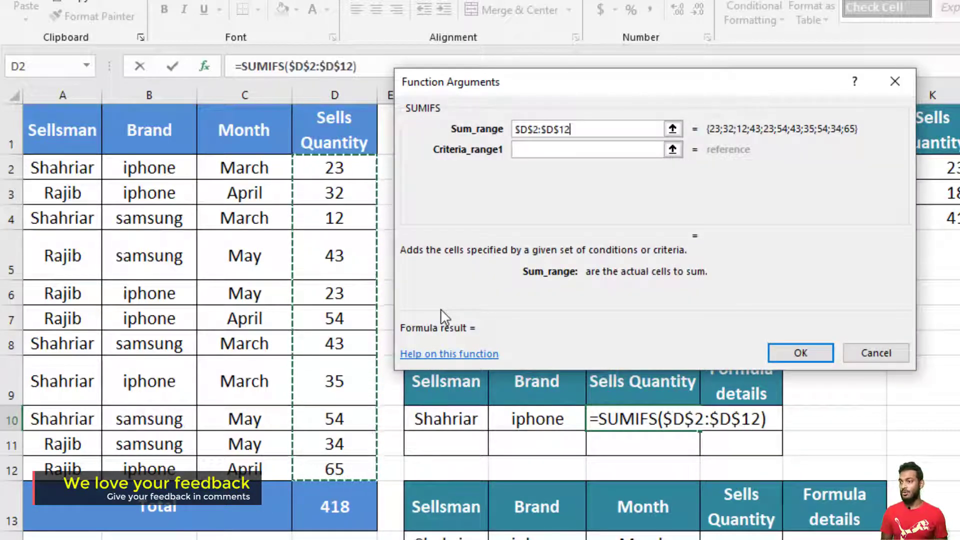
# Step: Set the first SUMIFS criteria range to the salesman column A2:A12 and its criteria to the salesman cell F10
pyautogui.click(531, 150)
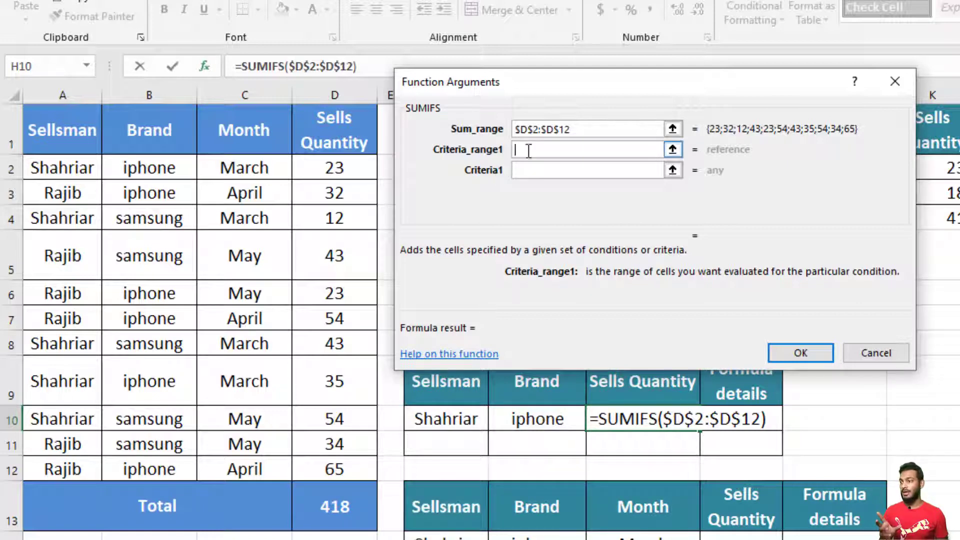
pyautogui.click(68, 165)
pyautogui.moveTo(67, 165); pyautogui.dragTo(63, 470)
pyautogui.click(526, 170)
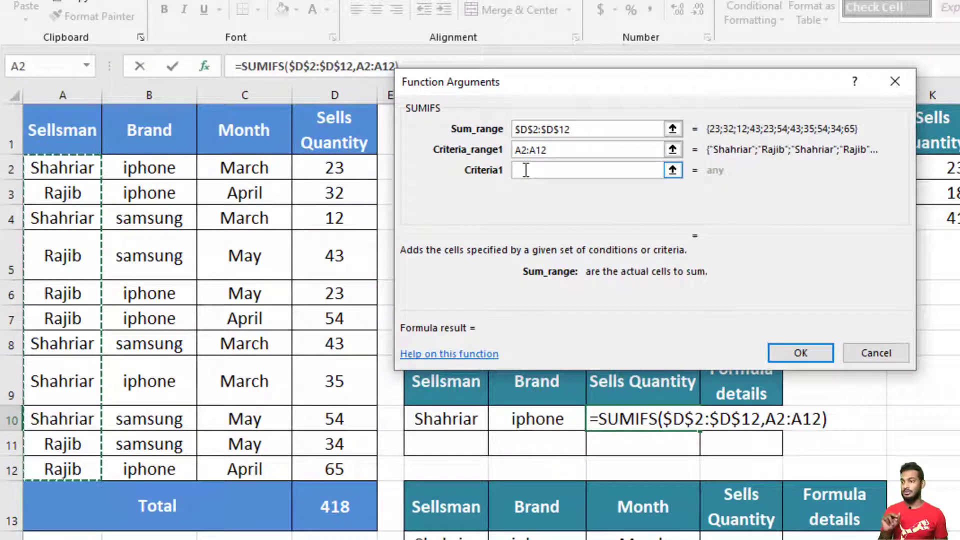
pyautogui.click(527, 171)
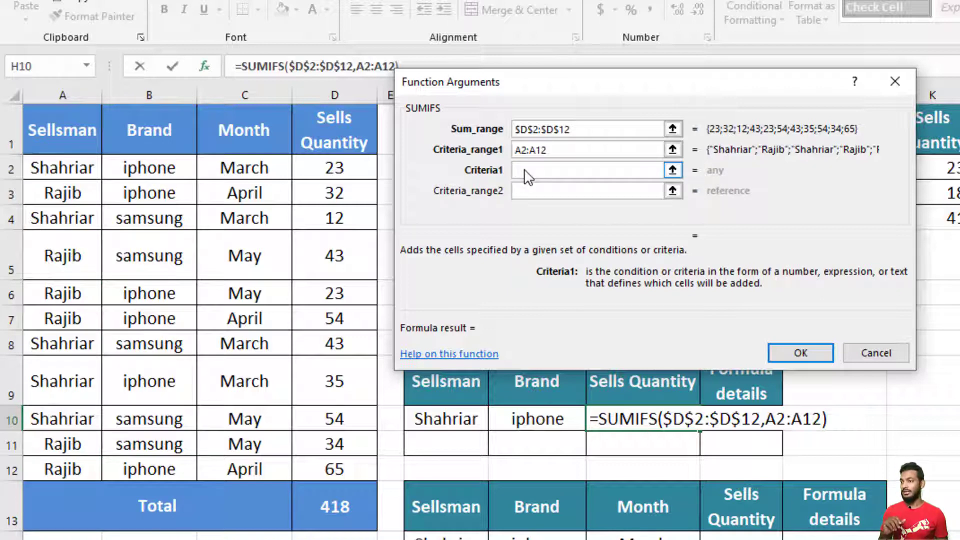
pyautogui.click(446, 418)
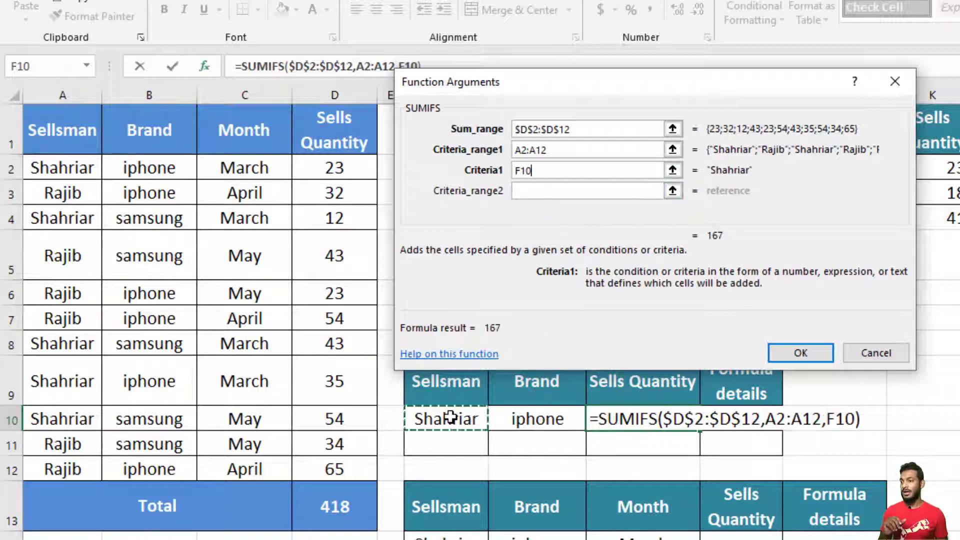
# Step: Set the second SUMIFS criteria range to the brand column B2:B12 and its criteria to the iphone cell G10
pyautogui.click(518, 192)
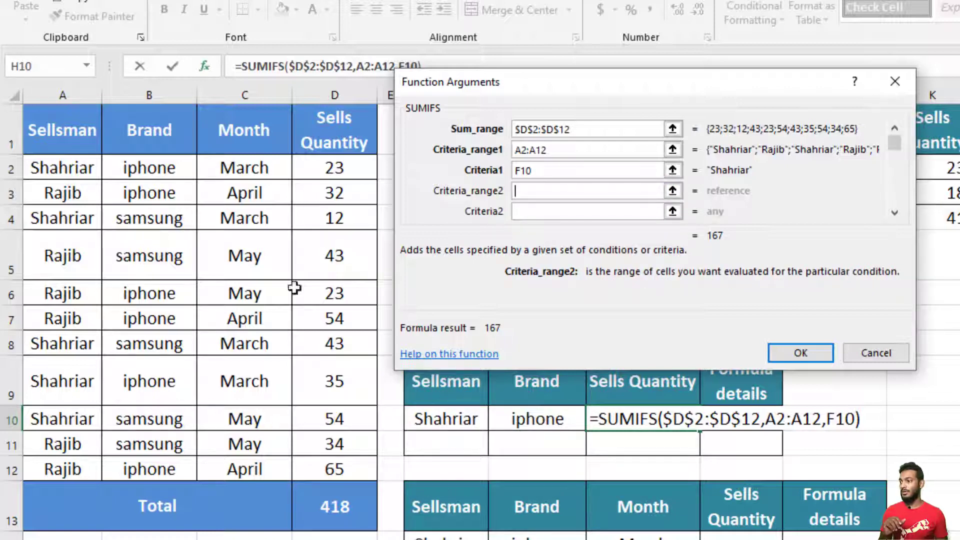
pyautogui.click(158, 170)
pyautogui.moveTo(158, 170); pyautogui.dragTo(164, 465)
pyautogui.click(522, 212)
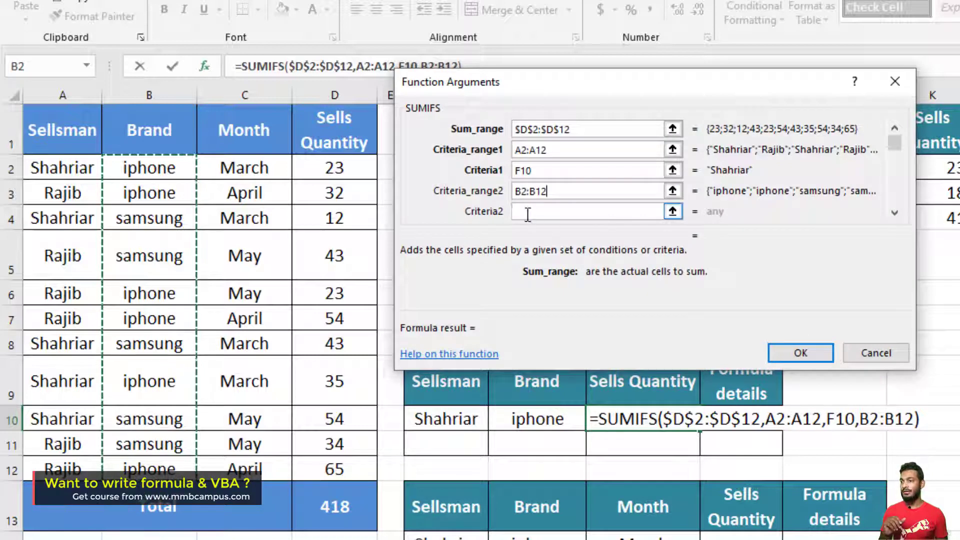
pyautogui.click(552, 420)
# Step: Make both criteria ranges absolute as $A$2:$A$12 and $B$2:$B$12, and enter the SUMIFS formula in H10
pyautogui.click(625, 150)
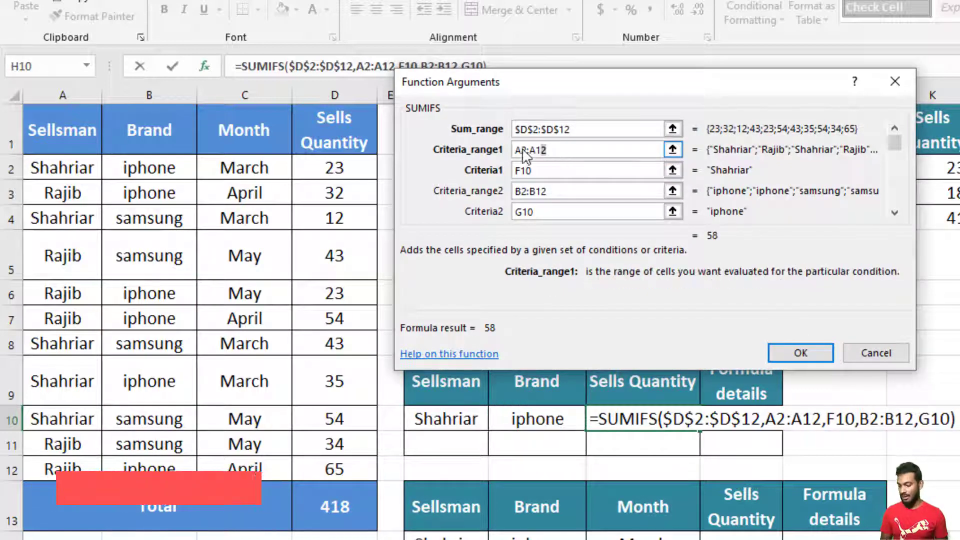
pyautogui.press('F4')
pyautogui.click(545, 190)
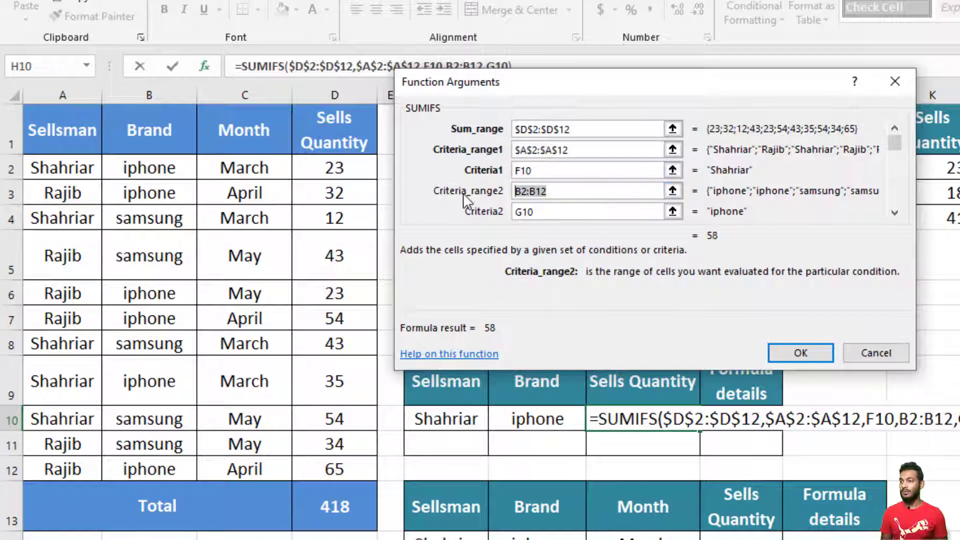
pyautogui.press('F4')
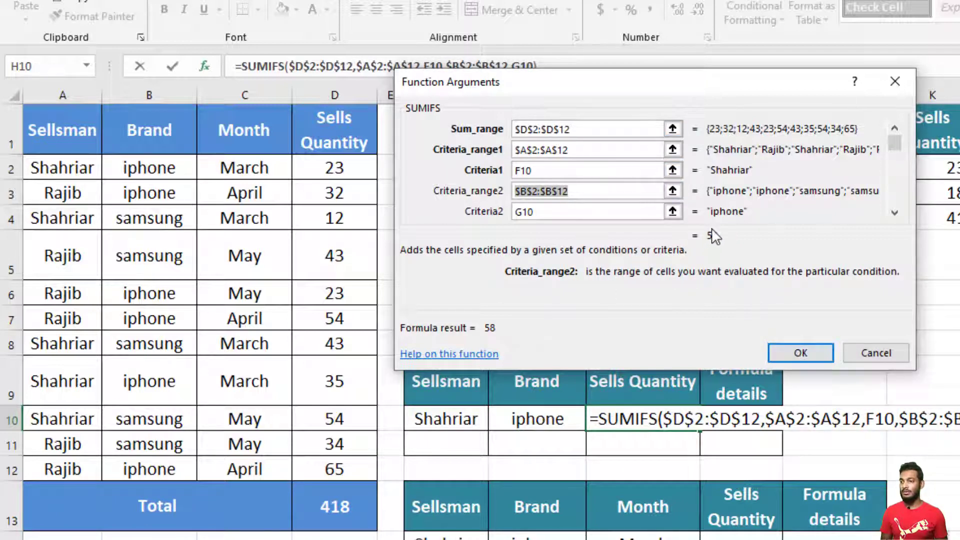
pyautogui.click(804, 356)
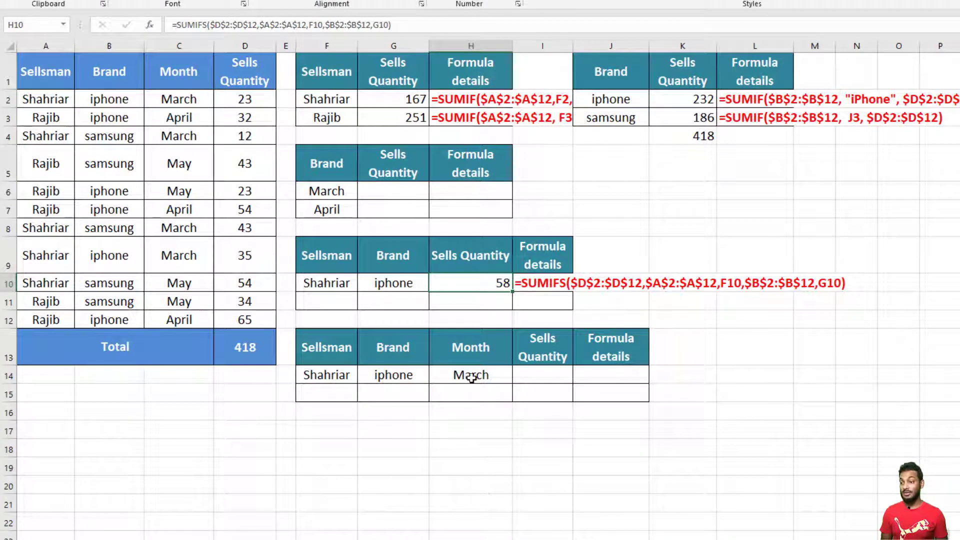
# Step: Start a SUMIFS formula in I14 with the absolute sum range $D$2:$D$12
pyautogui.click(553, 376)
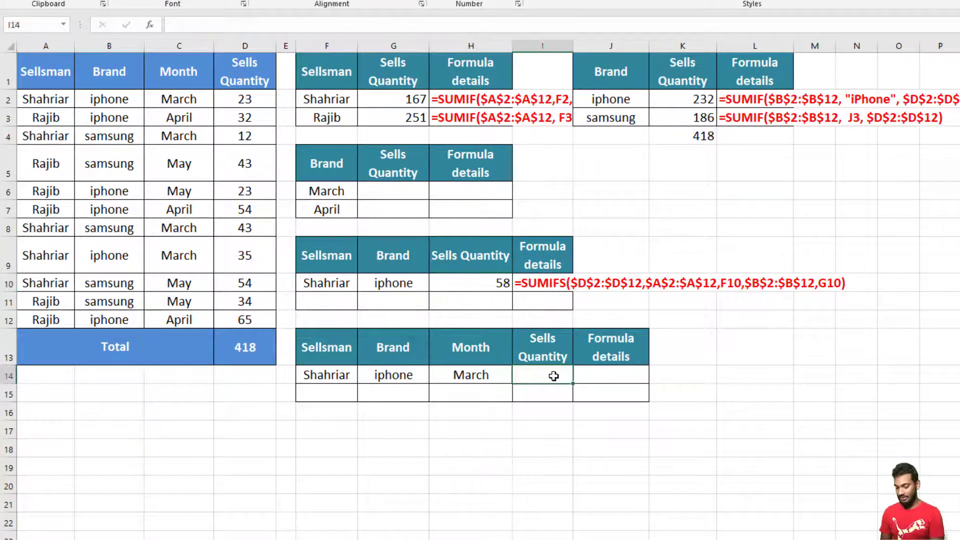
pyautogui.write('=sumifs')
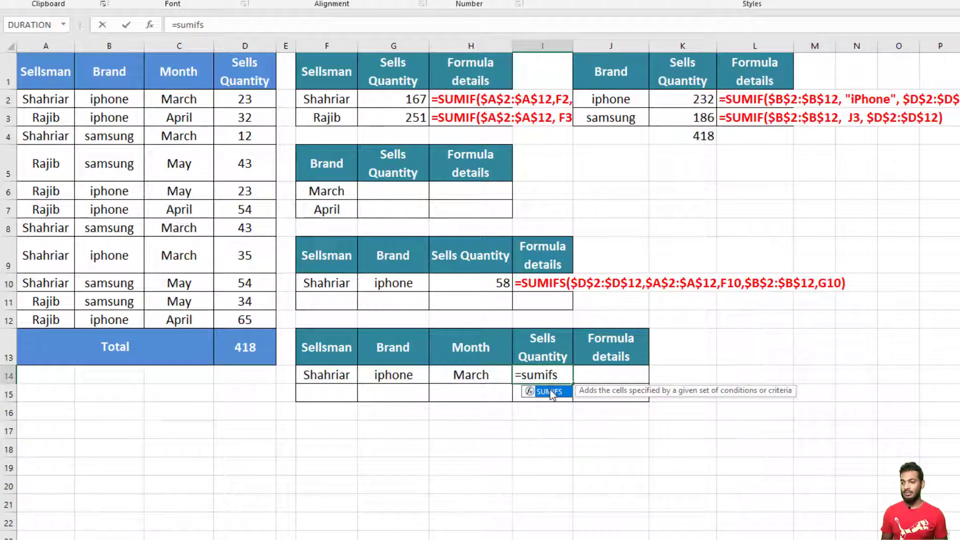
pyautogui.doubleClick(550, 392)
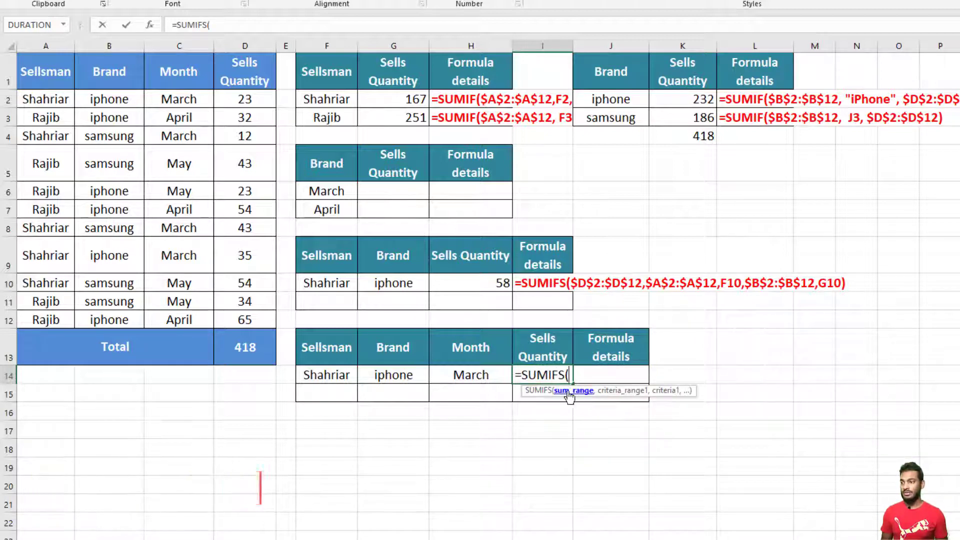
pyautogui.moveTo(245, 97); pyautogui.dragTo(242, 315)
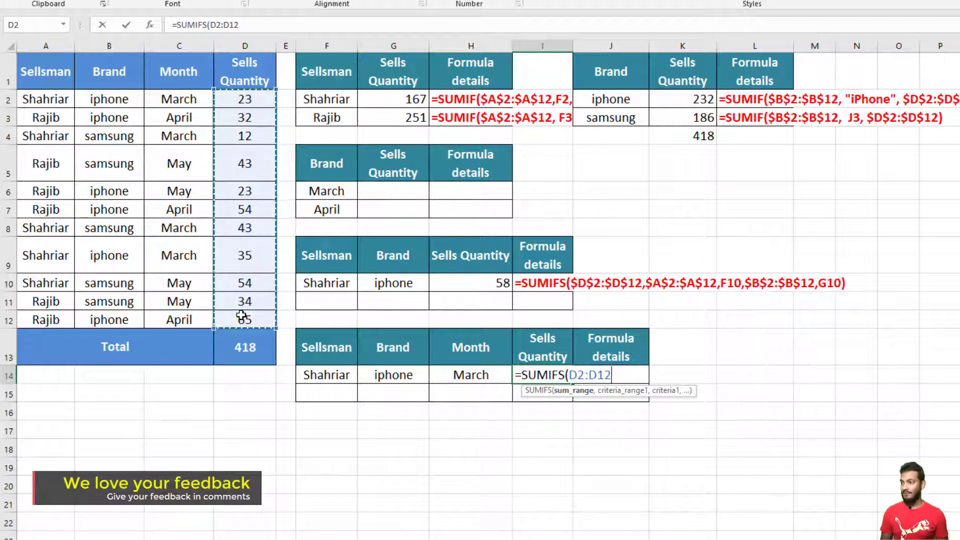
pyautogui.press('F4')
pyautogui.write(',')
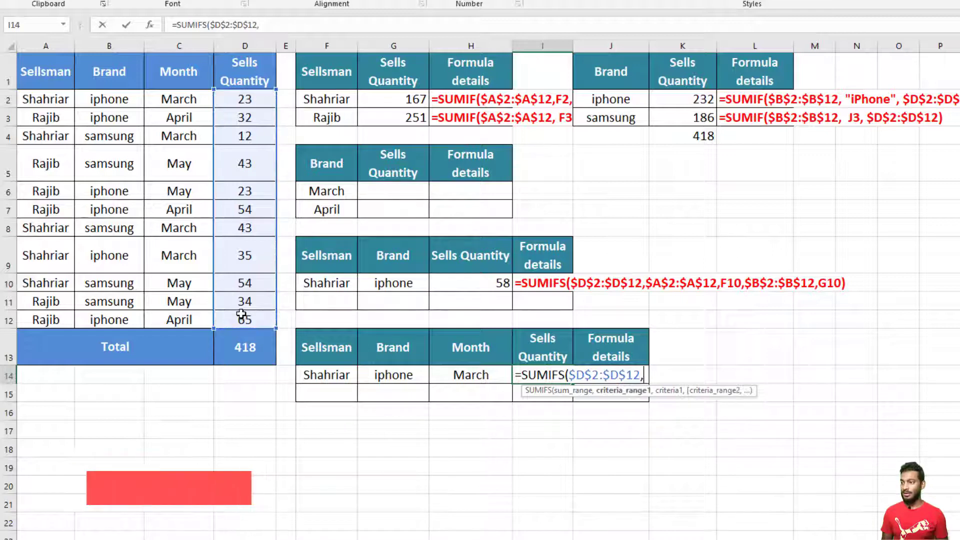
# Step: Add the salesman condition to the I14 formula with criteria range $A$2:$A$12 and criteria F14
pyautogui.moveTo(37, 99); pyautogui.dragTo(41, 318)
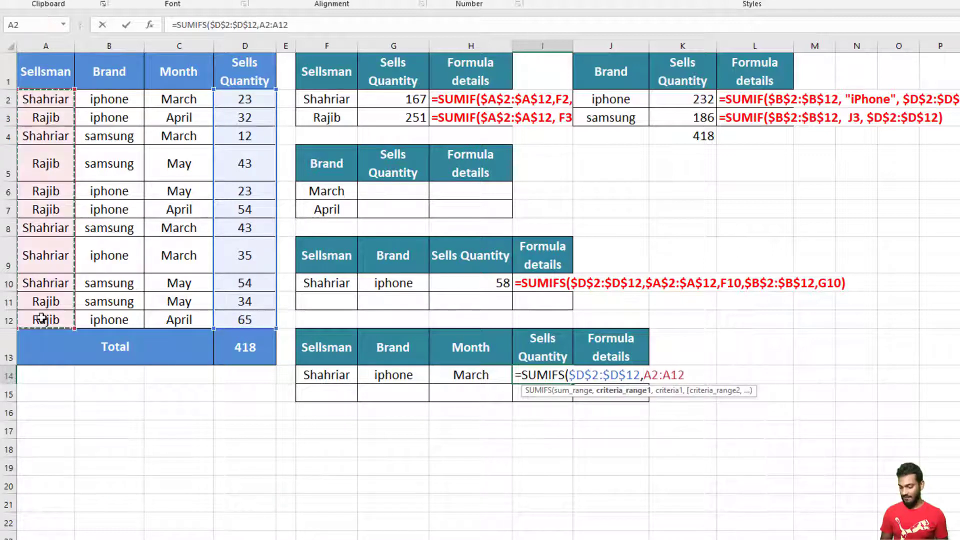
pyautogui.press('F4')
pyautogui.write(',')
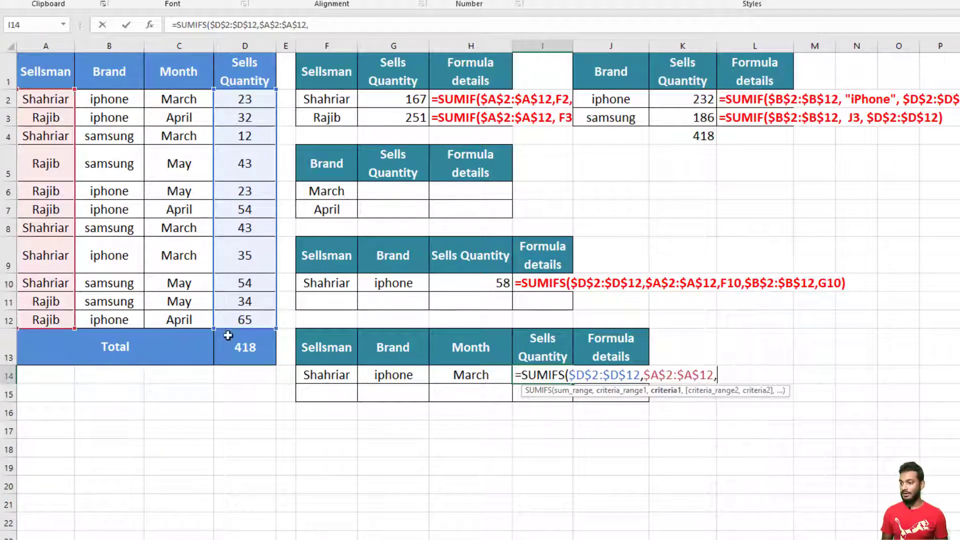
pyautogui.click(345, 381)
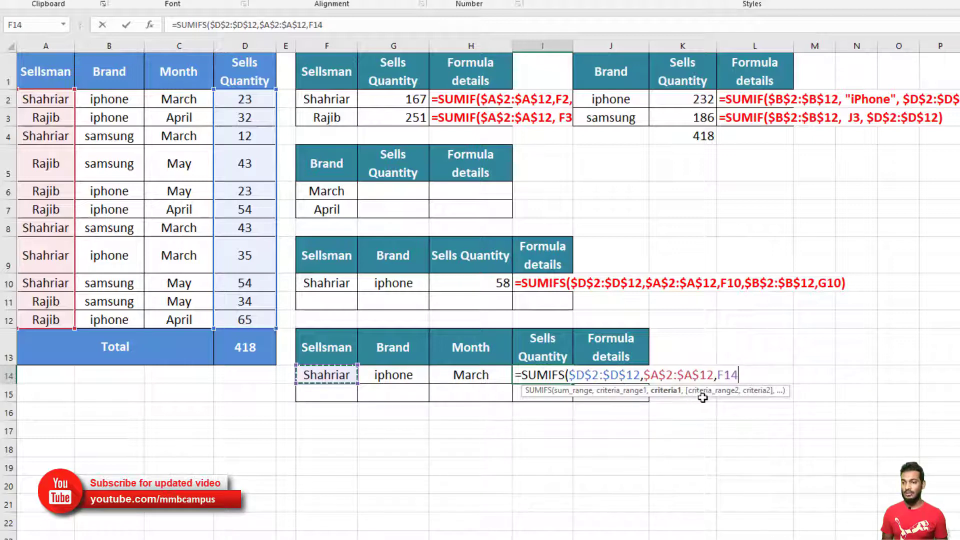
pyautogui.write(',')
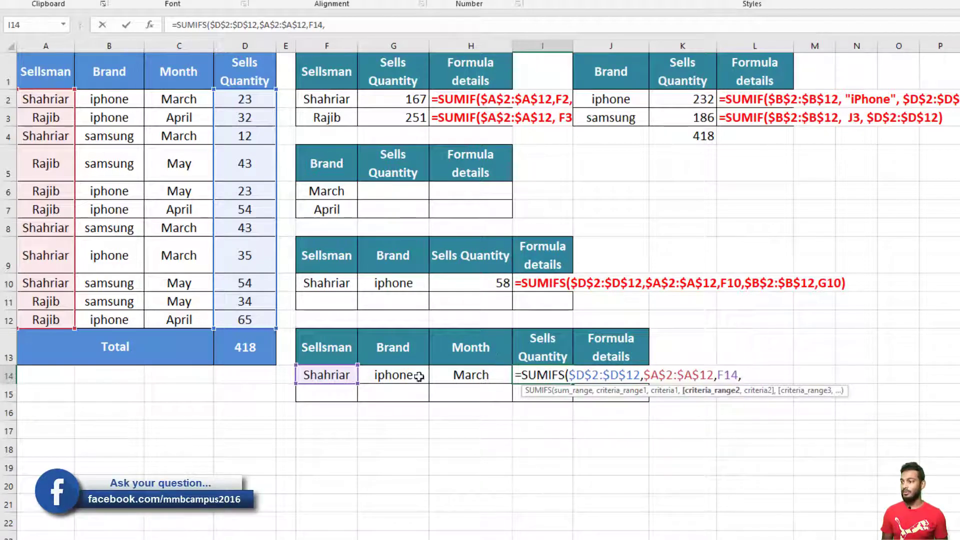
# Step: Add the brand condition to the I14 formula with criteria range $B$2:$B$12 and criteria G14
pyautogui.moveTo(103, 98); pyautogui.dragTo(123, 322)
pyautogui.press('F4')
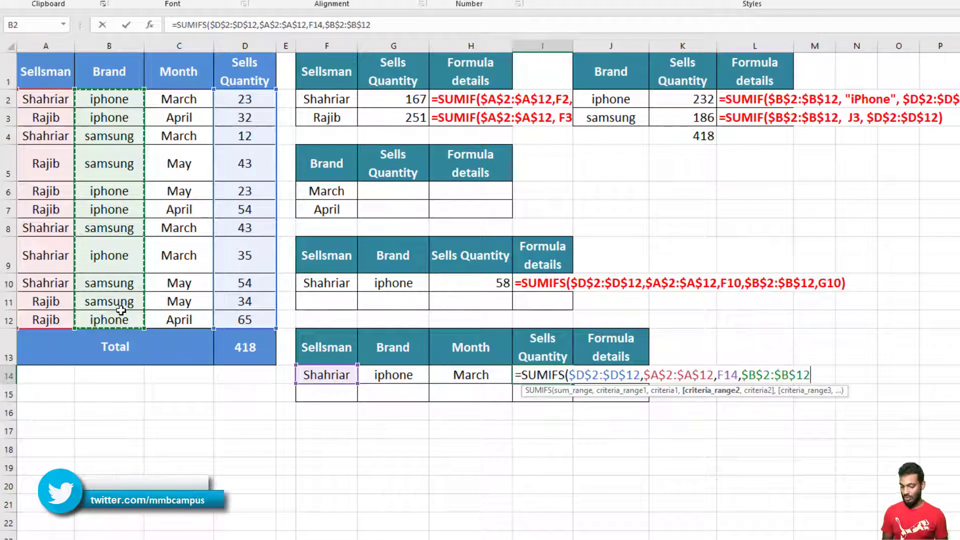
pyautogui.write(',')
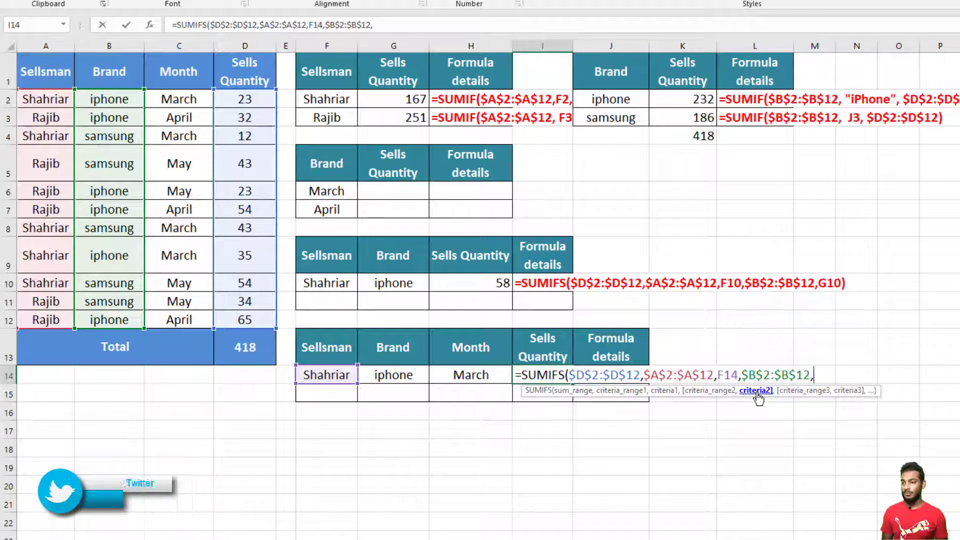
pyautogui.click(388, 373)
pyautogui.write(',')
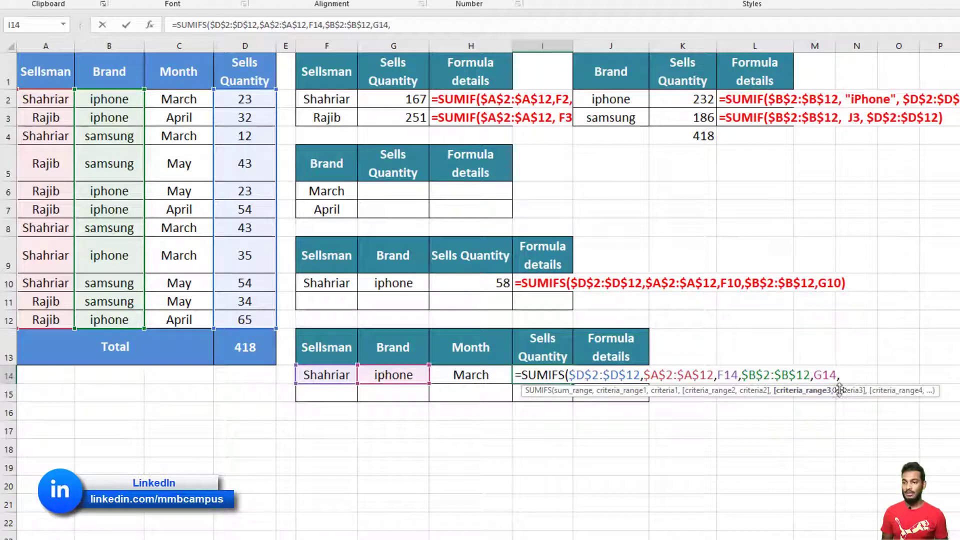
# Step: Complete the I14 formula with the month condition, using criteria range C2:C12 and criteria H14
pyautogui.click(168, 95)
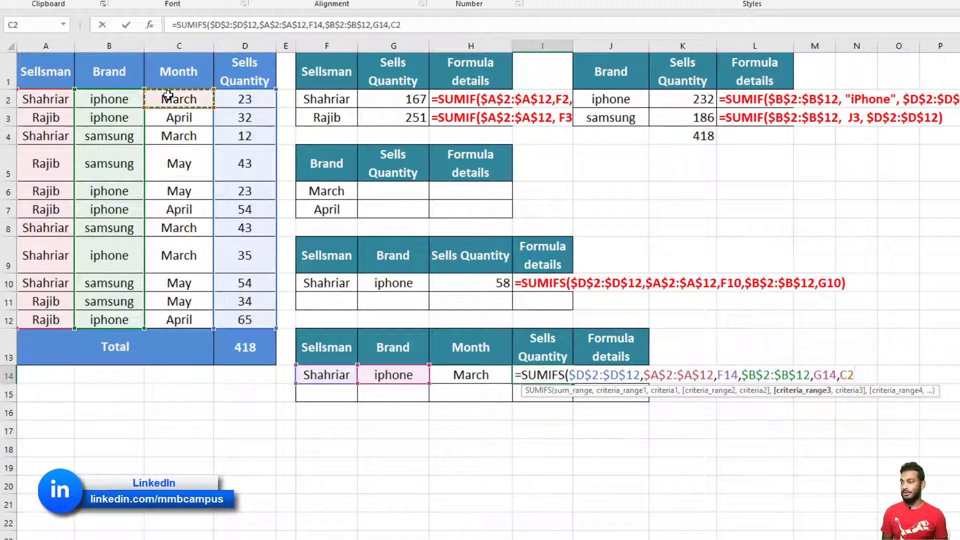
pyautogui.moveTo(168, 95); pyautogui.dragTo(179, 319)
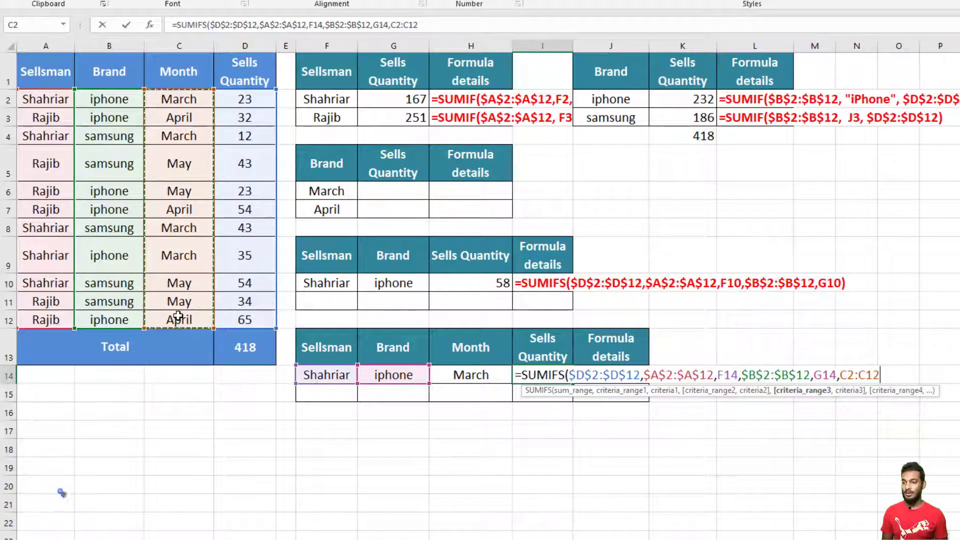
pyautogui.write(',')
pyautogui.click(467, 375)
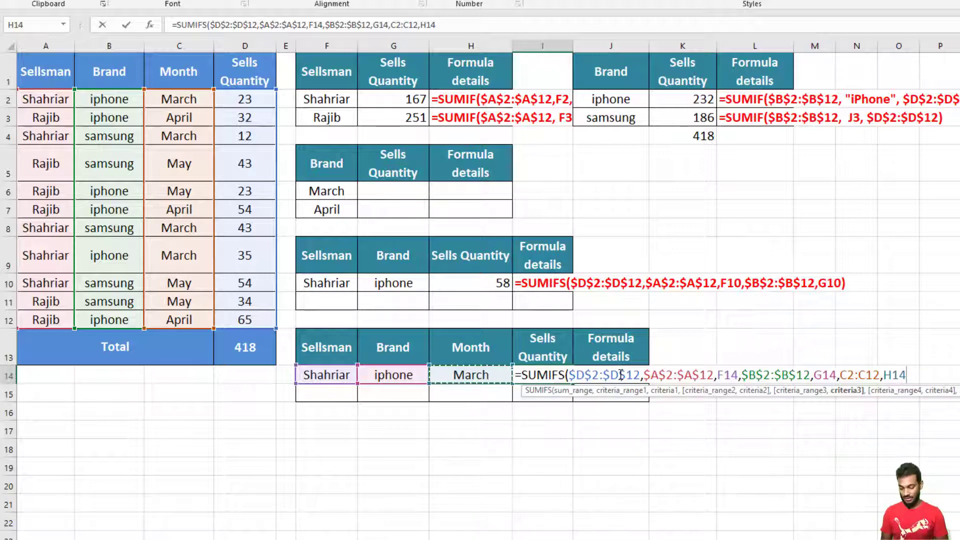
pyautogui.press('Return')
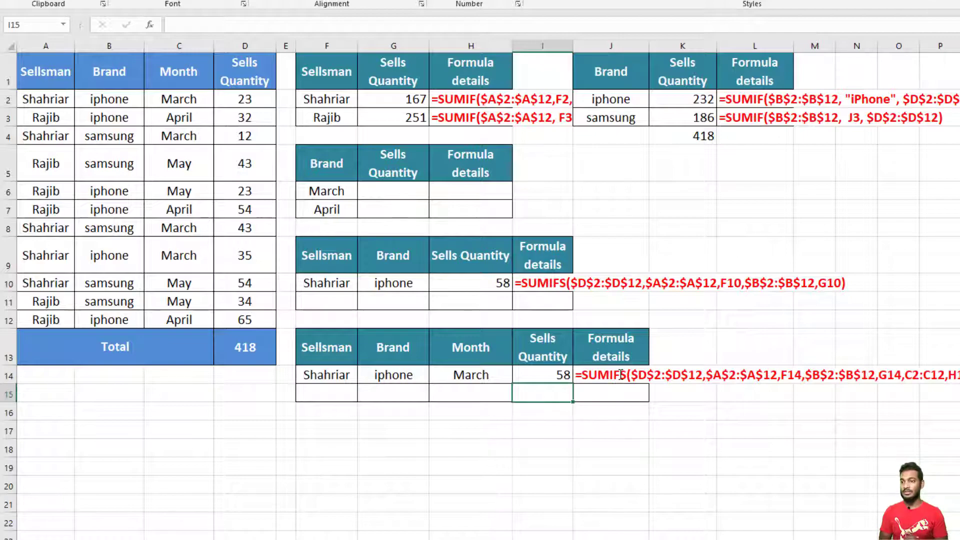
# Step: Start a SUMIFS formula in G6 with the absolute sum range $D$2:$D$13
pyautogui.click(386, 196)
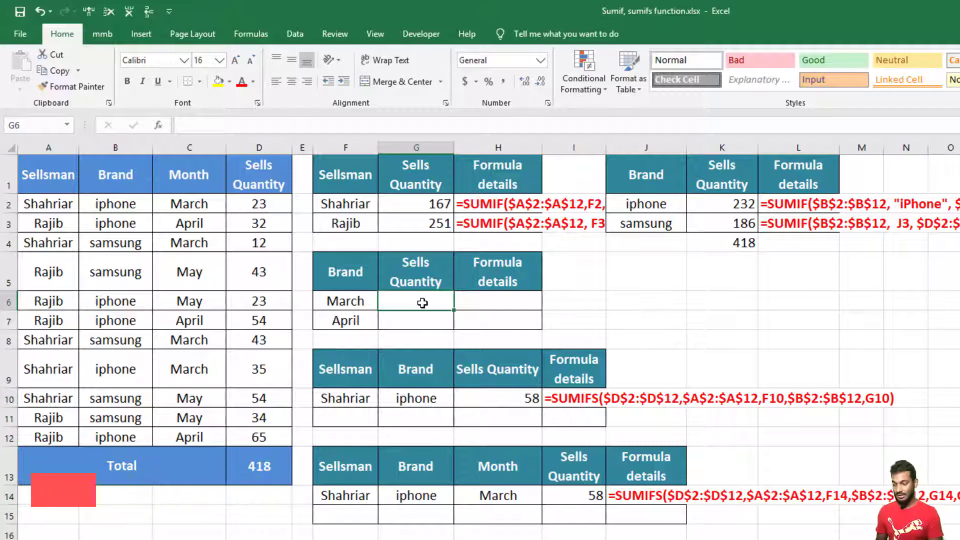
pyautogui.write('=sumif')
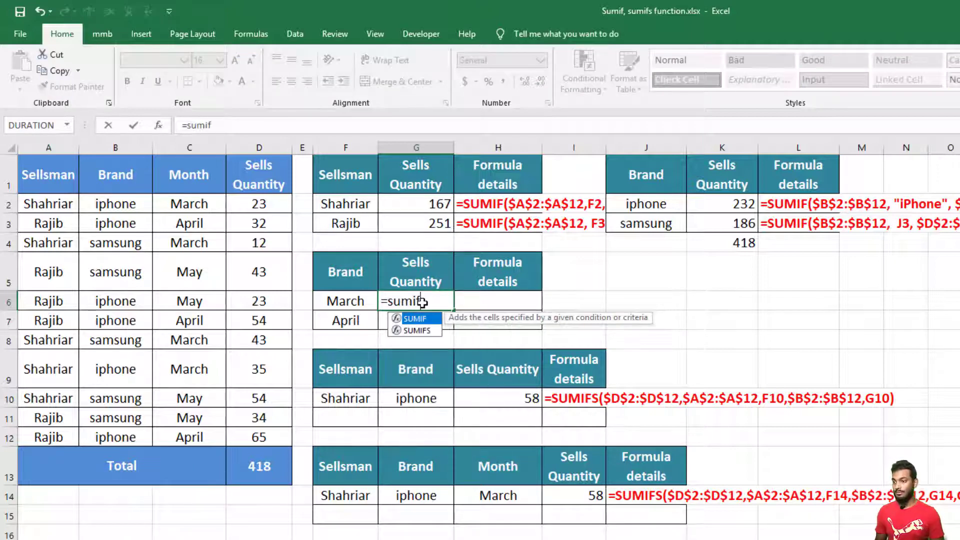
pyautogui.doubleClick(418, 331)
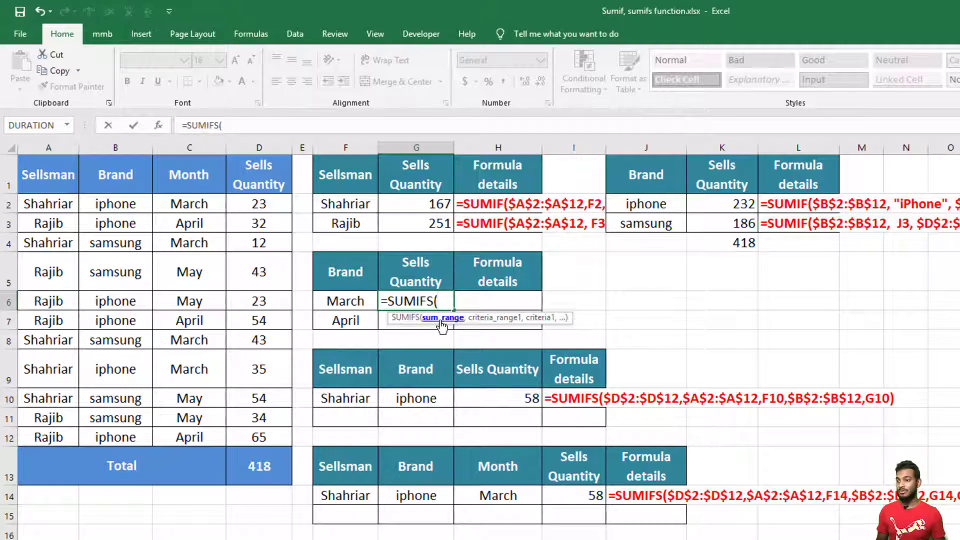
pyautogui.click(264, 204)
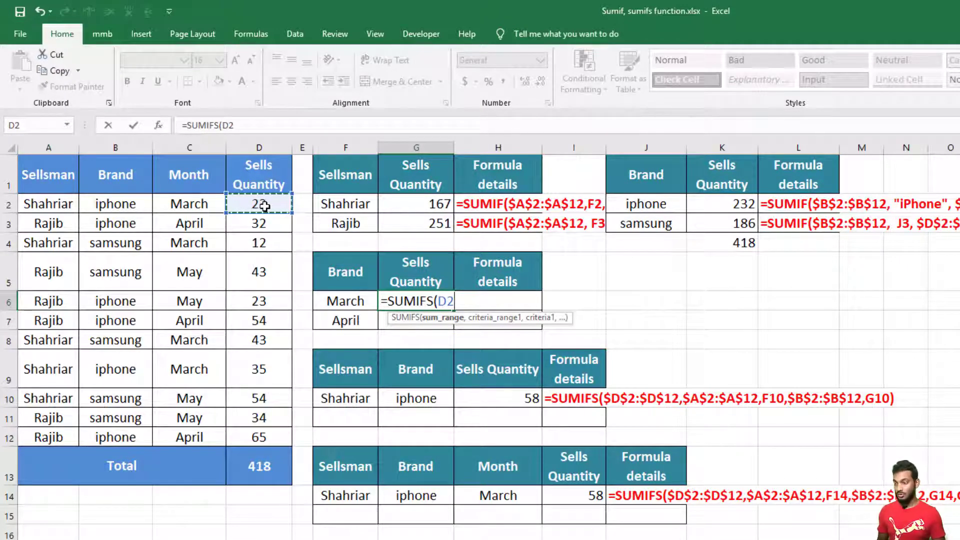
pyautogui.hotkey('ctrl', 'shift', 'Down')
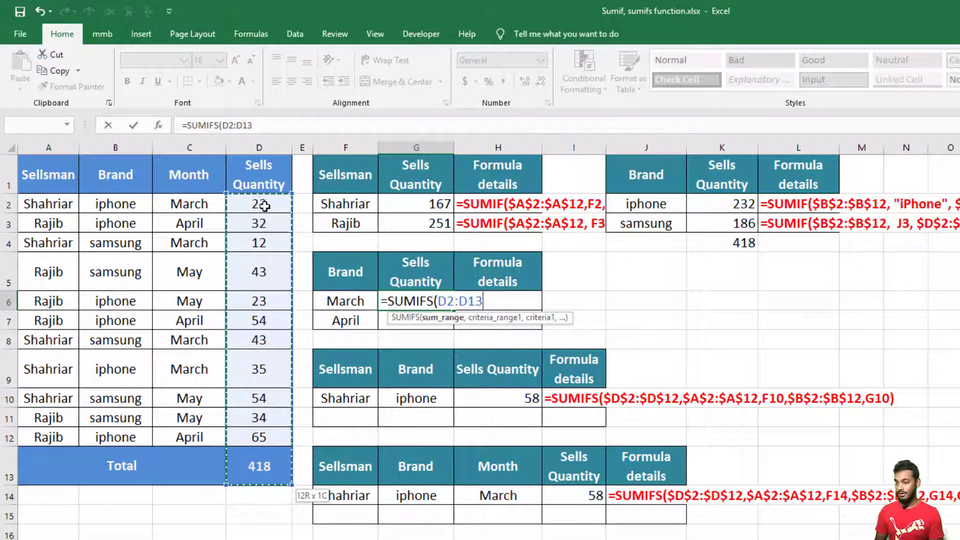
pyautogui.press('F4')
pyautogui.write(',')
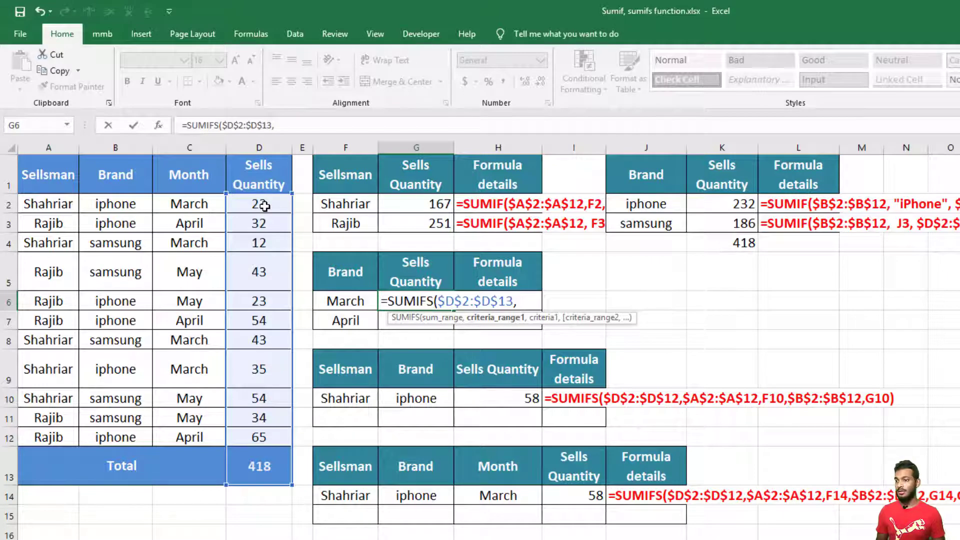
# Step: Add the month criteria range C2:$C$12 to the G6 formula and shorten its sum range to $D$2:$D$12
pyautogui.click(194, 203)
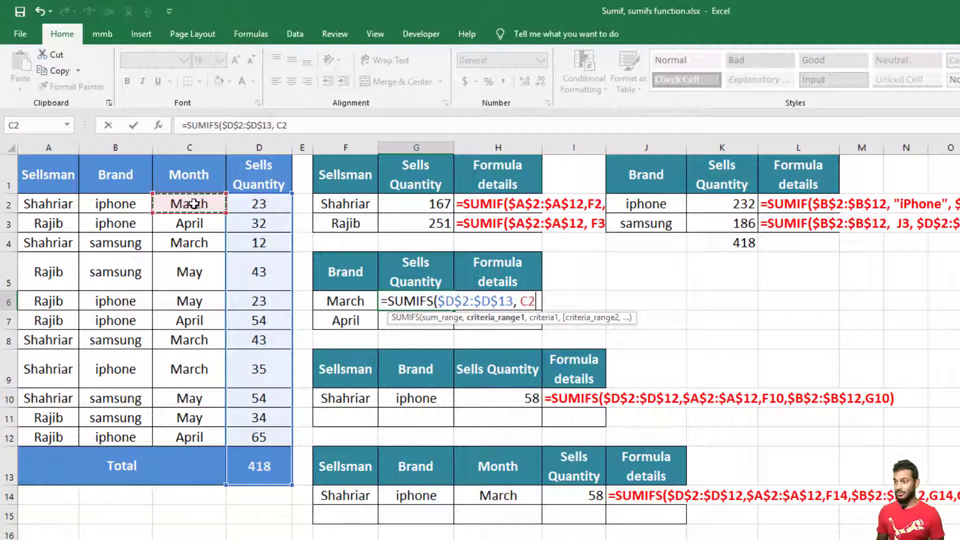
pyautogui.hotkey('ctrl', 'shift', 'Down')
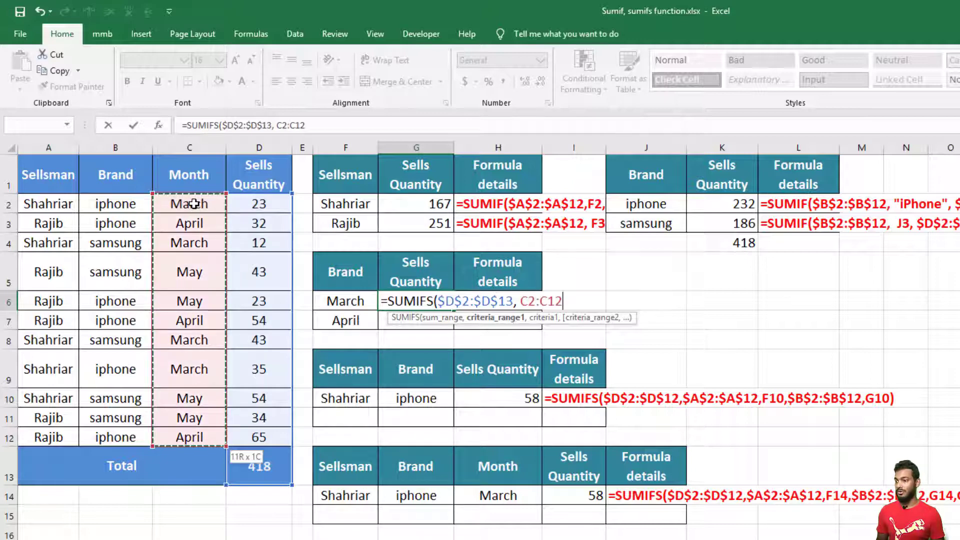
pyautogui.moveTo(226, 484); pyautogui.dragTo(227, 446)
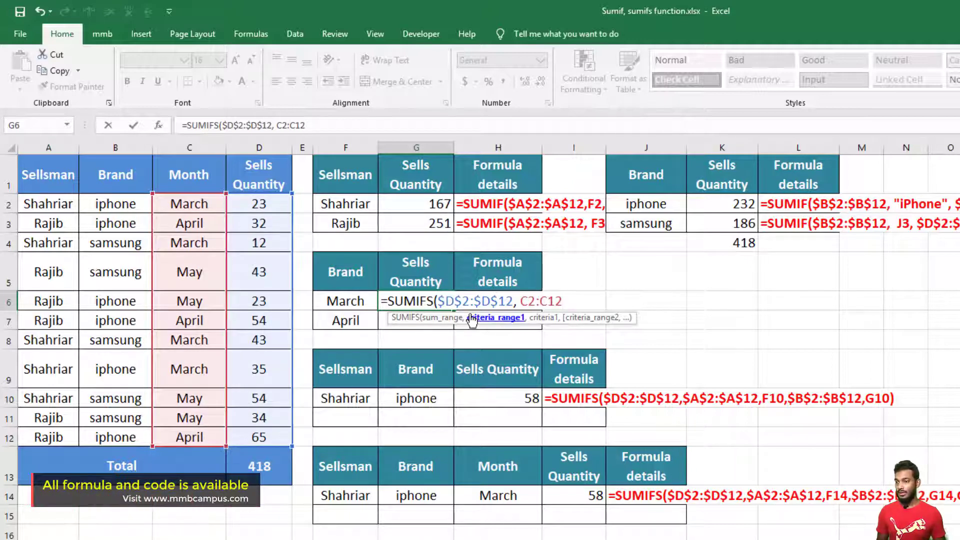
pyautogui.press('F4')
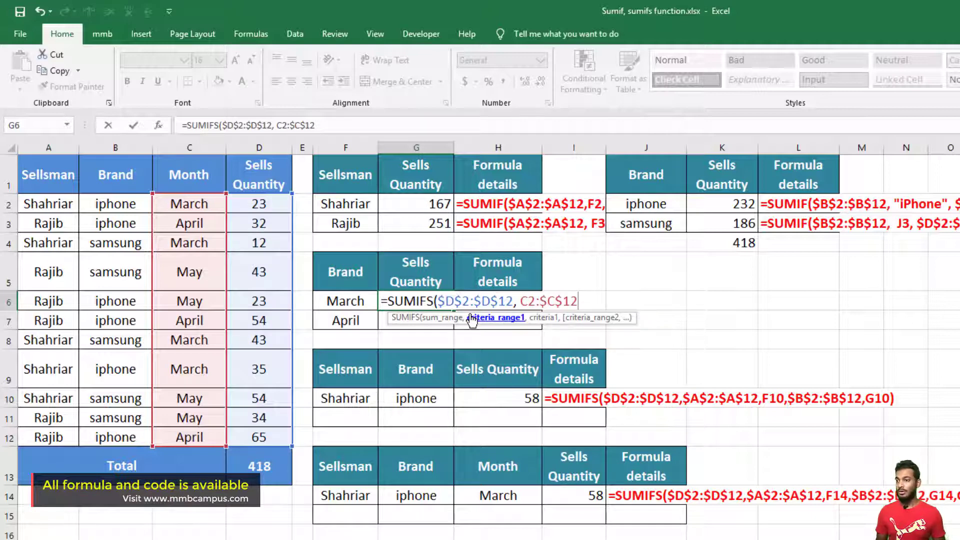
pyautogui.write(',')
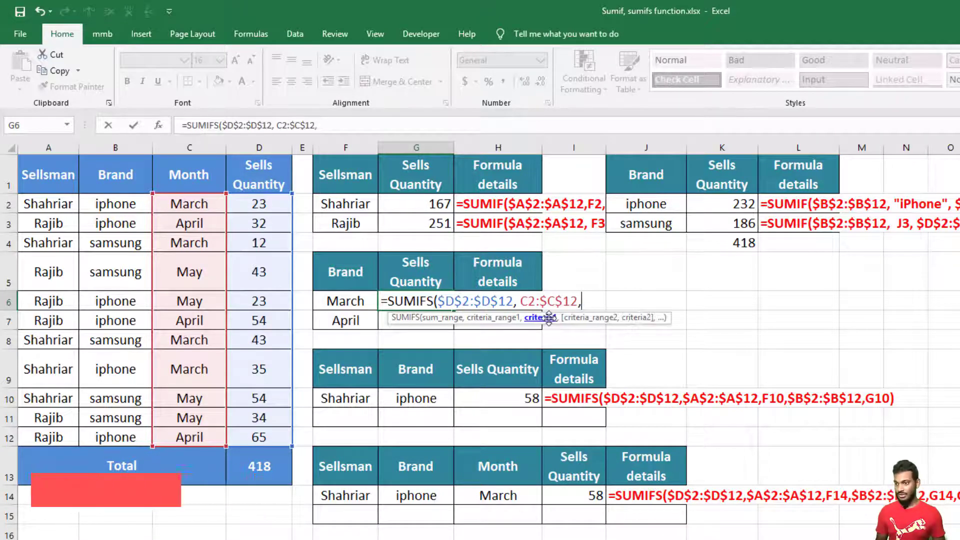
# Step: Complete the G6 SUMIFS formula with F6 as the month criteria
pyautogui.click(348, 302)
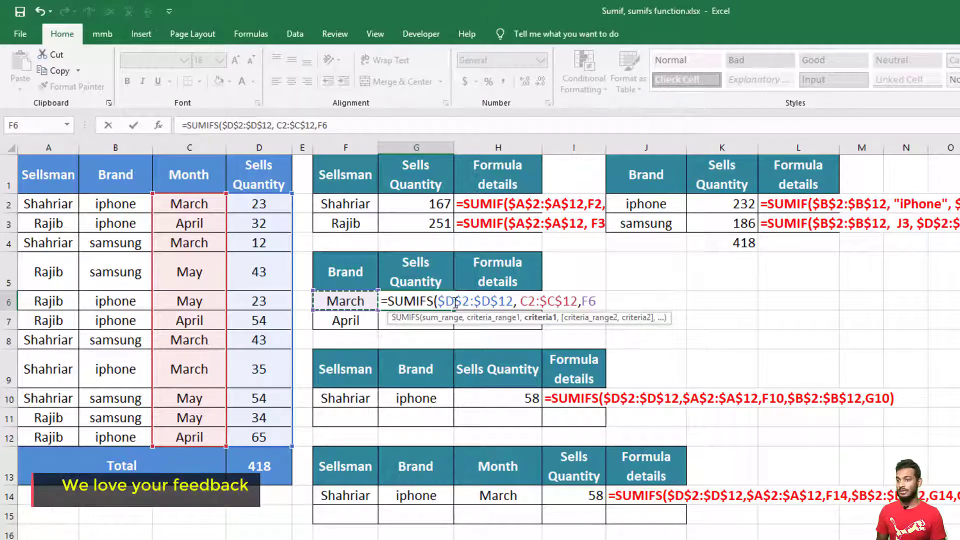
pyautogui.click(367, 125)
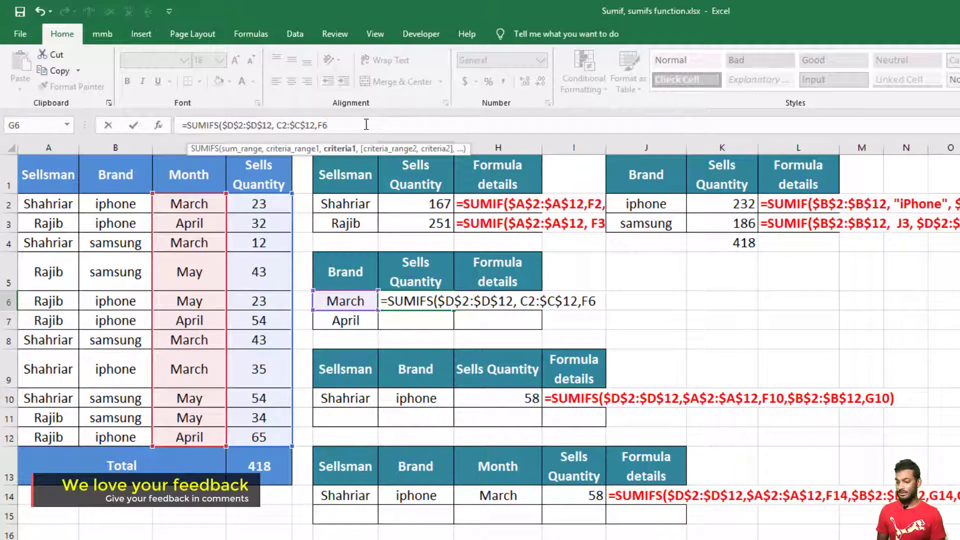
pyautogui.press('Return')
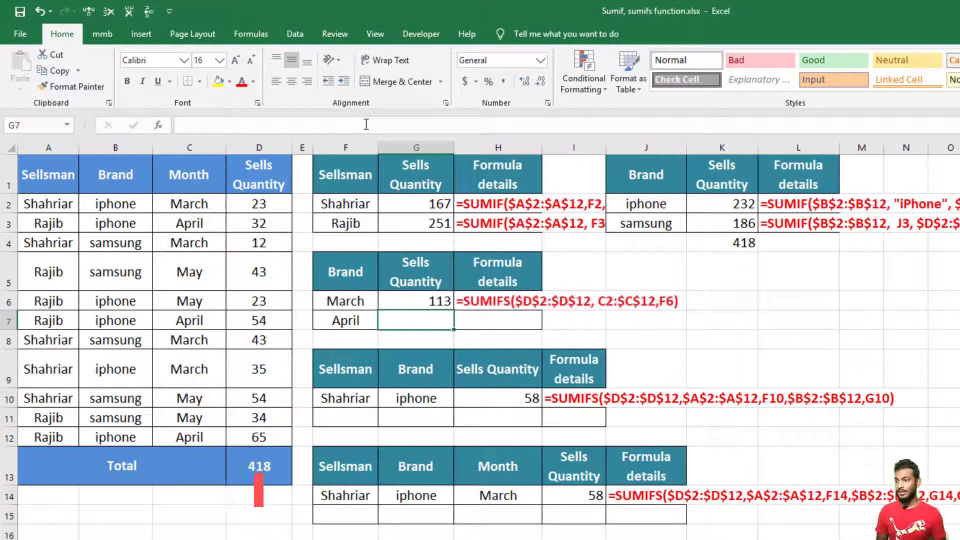
# Step: Replace the formula in G6 with =SUMIF(C2:C12,F6,D2:D12)
pyautogui.click(440, 302)
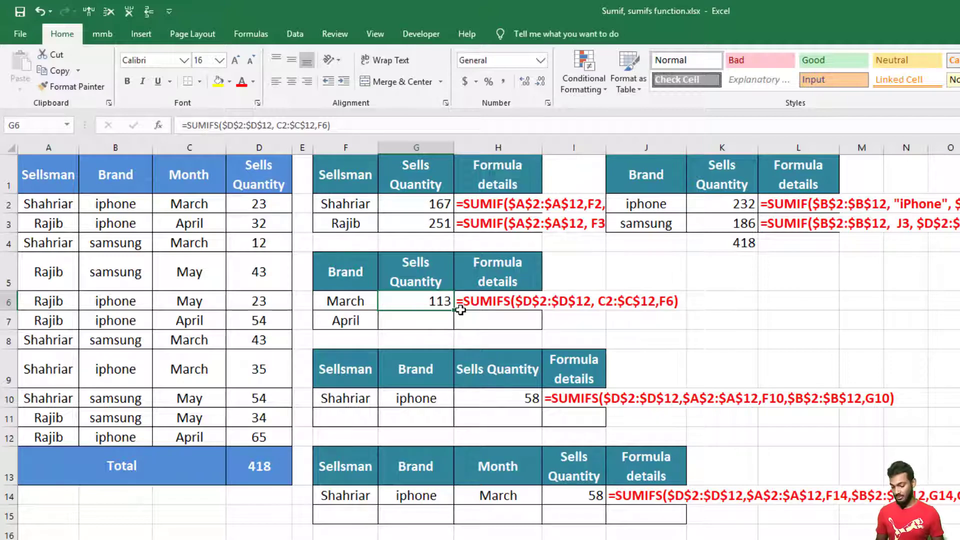
pyautogui.write('=sumif')
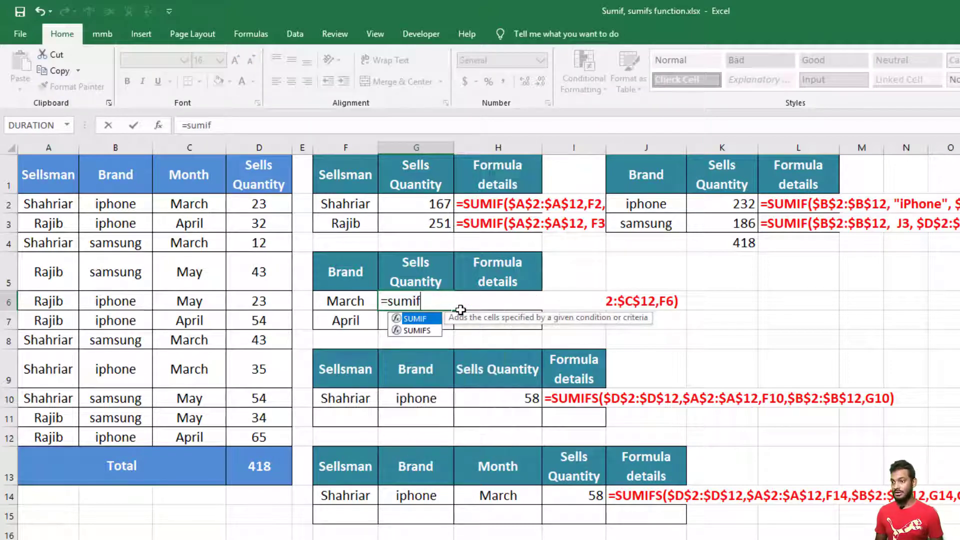
pyautogui.doubleClick(417, 322)
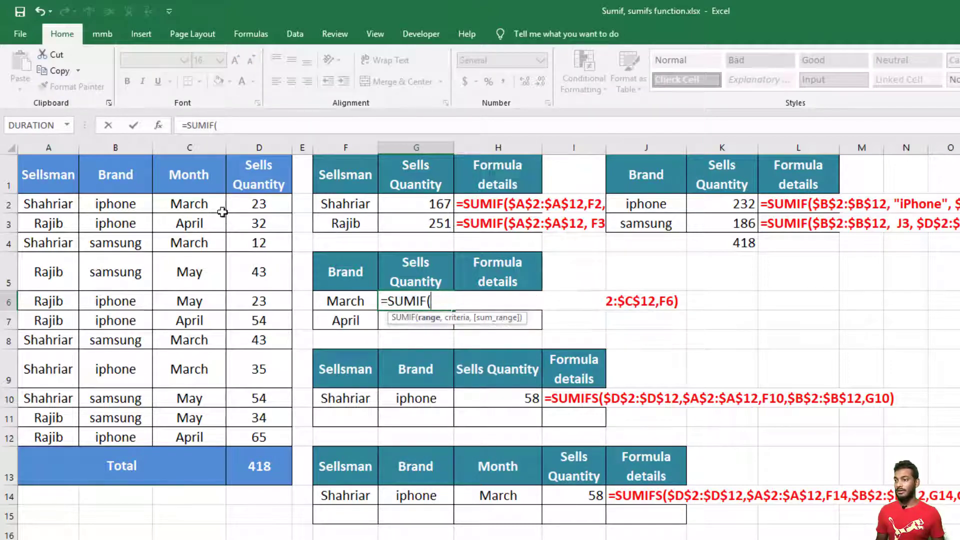
pyautogui.moveTo(186, 205); pyautogui.dragTo(201, 437)
pyautogui.write(',')
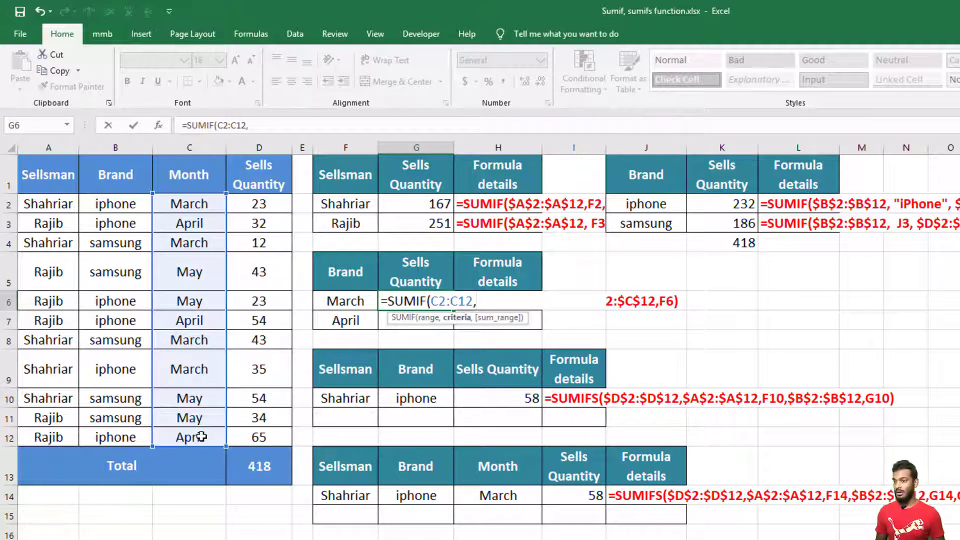
pyautogui.click(348, 300)
pyautogui.write(',')
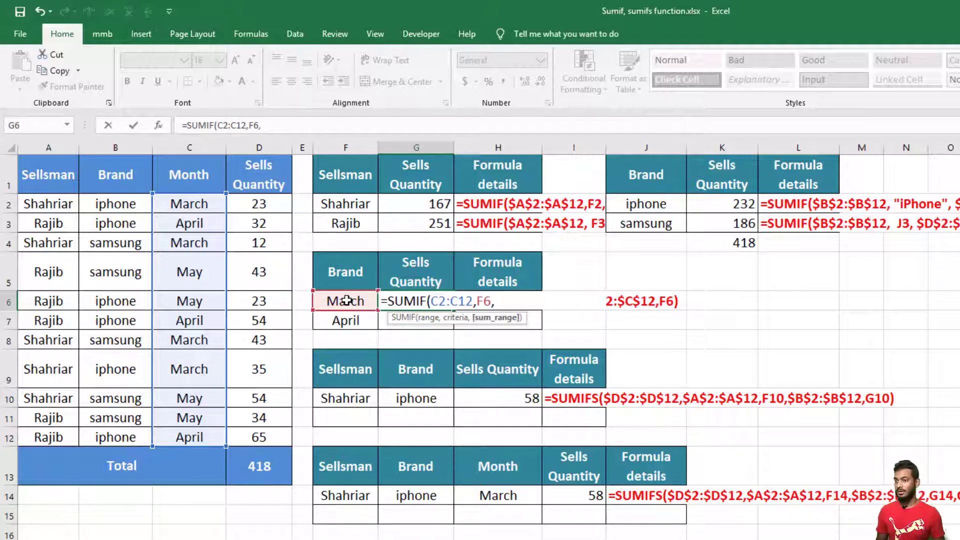
pyautogui.moveTo(266, 205); pyautogui.dragTo(279, 435)
pyautogui.write(')')
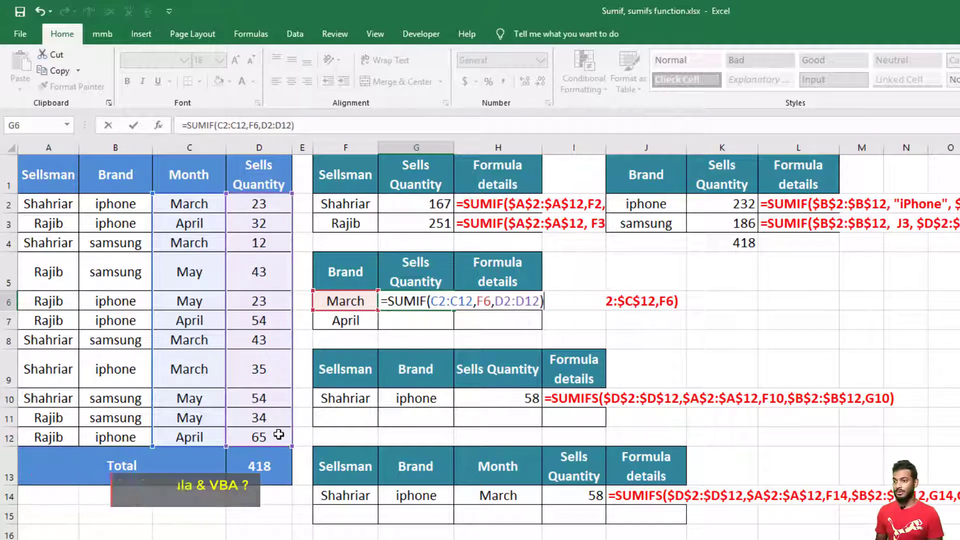
pyautogui.press('Return')
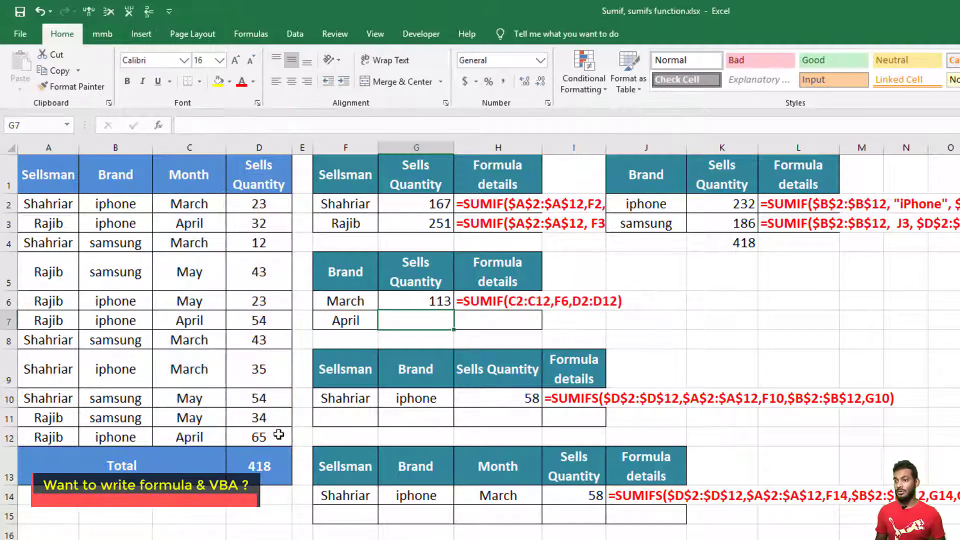
# Step: Clear G6 and start a new SUMIF formula there with the whole month column C:C as the range
pyautogui.click(418, 303)
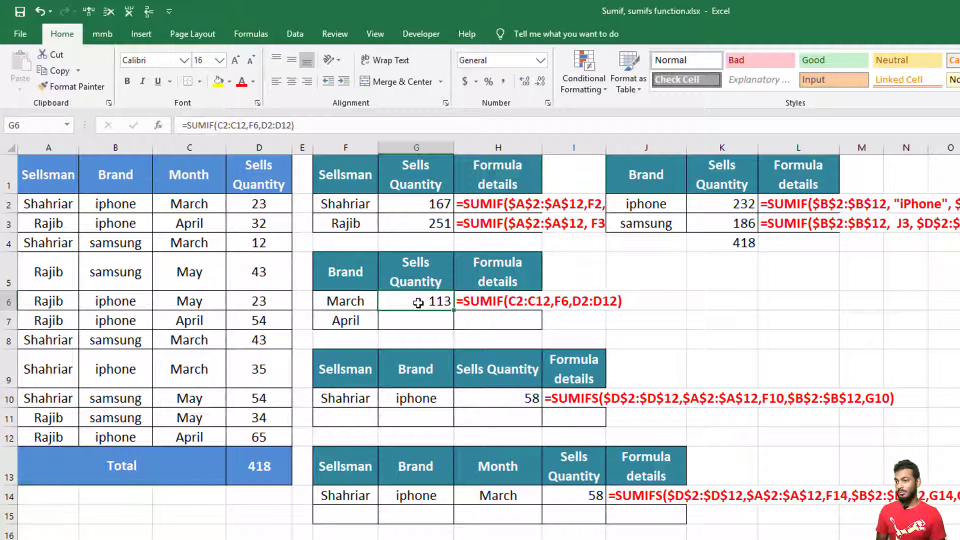
pyautogui.press('Delete')
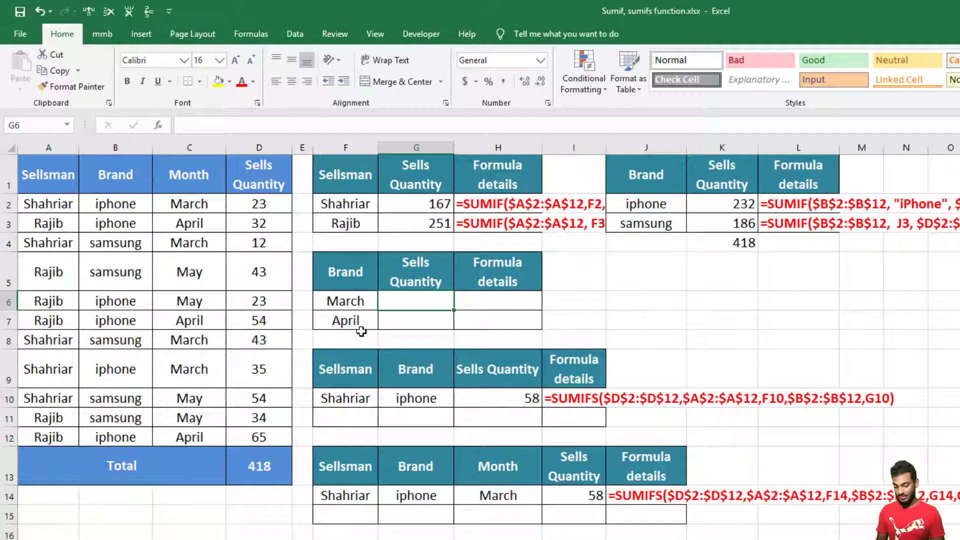
pyautogui.write('=')
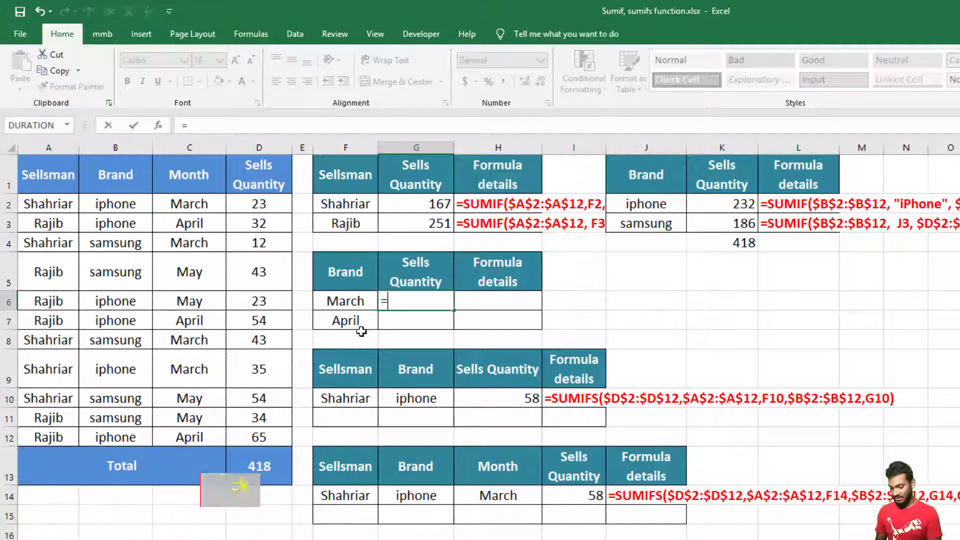
pyautogui.write('sumif')
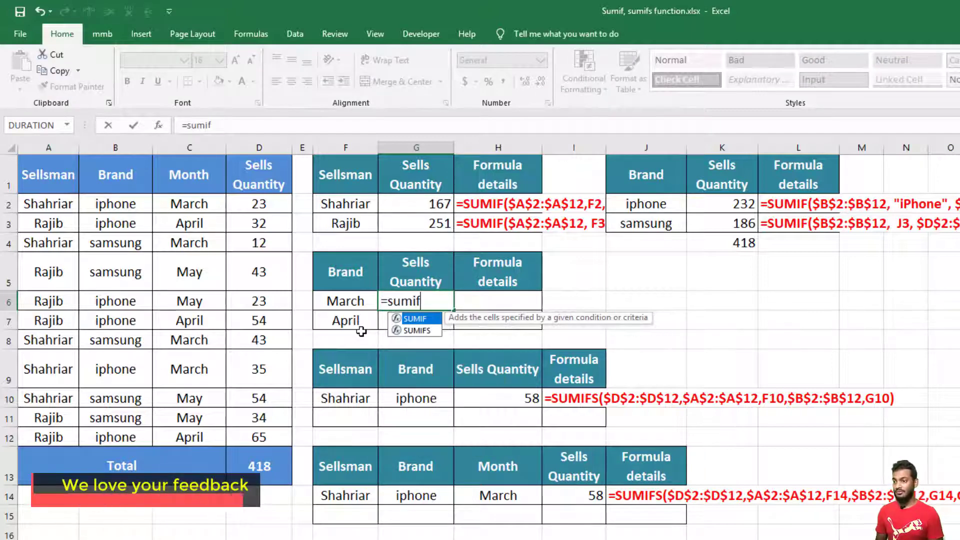
pyautogui.doubleClick(427, 320)
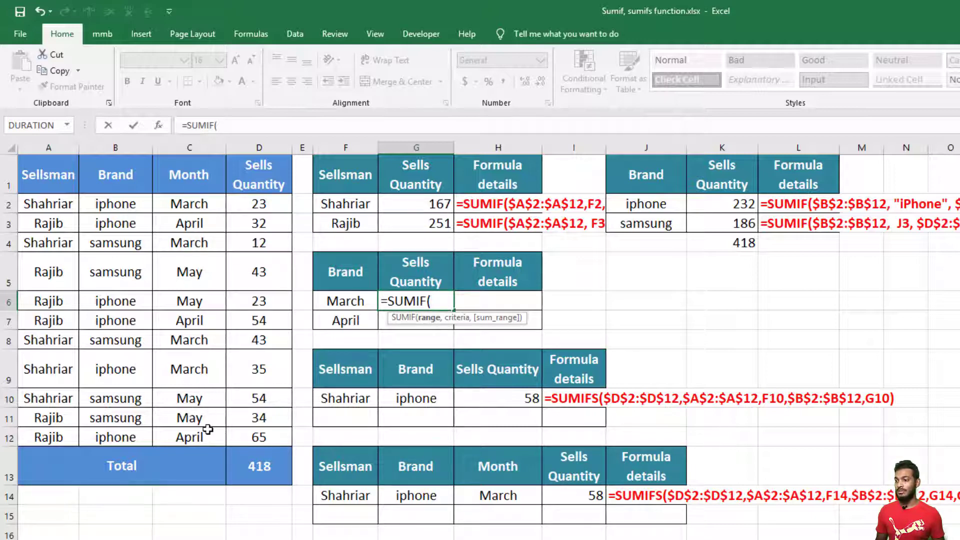
pyautogui.click(195, 146)
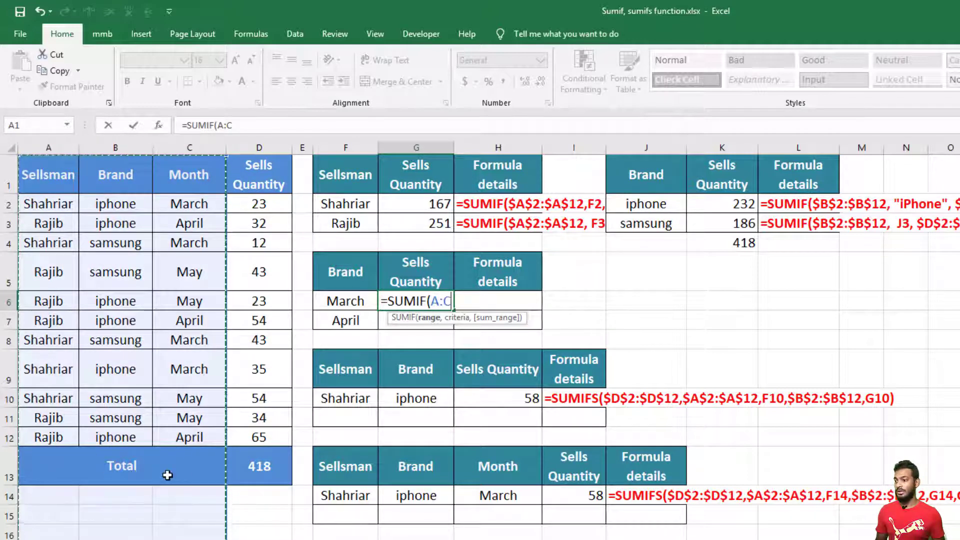
pyautogui.click(223, 127)
pyautogui.press('BackSpace')
pyautogui.write('C')
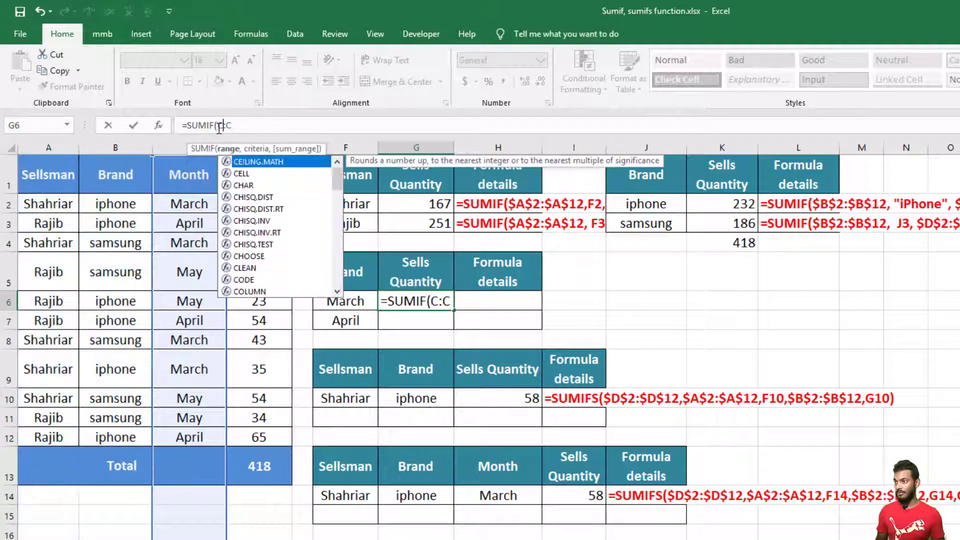
pyautogui.press('Escape')
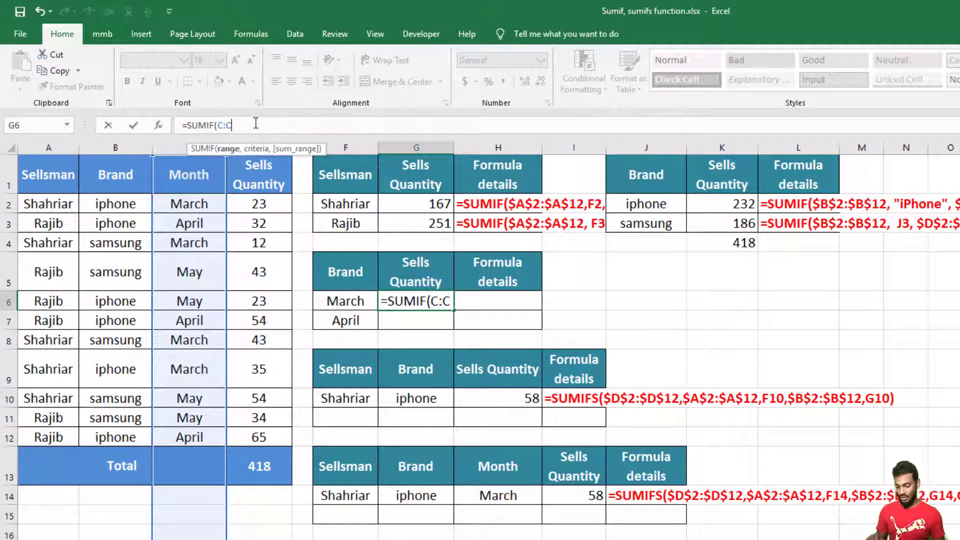
pyautogui.write(',')
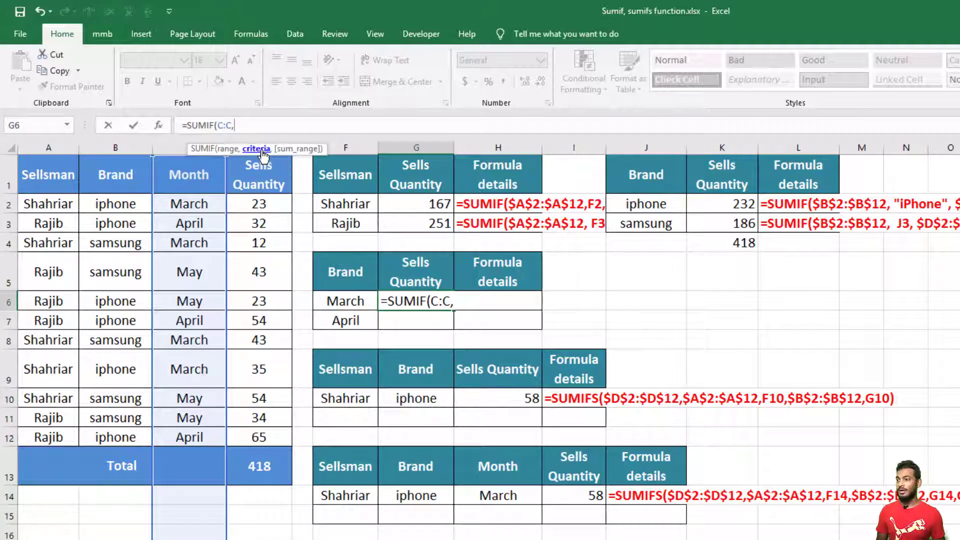
# Step: Complete the G6 SUMIF formula with criteria F6 and the whole column D:D as the sum range
pyautogui.click(339, 298)
pyautogui.write(',')
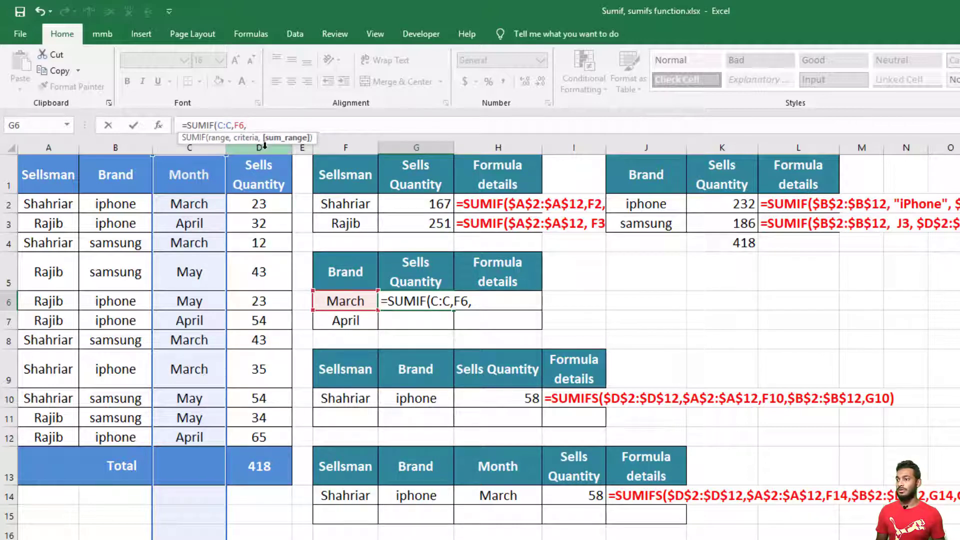
pyautogui.click(264, 147)
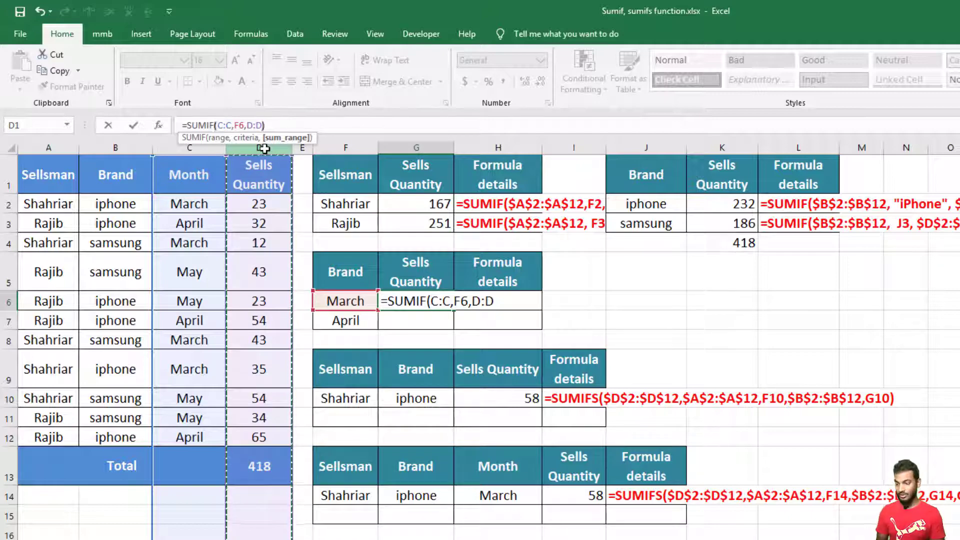
pyautogui.press('Return')
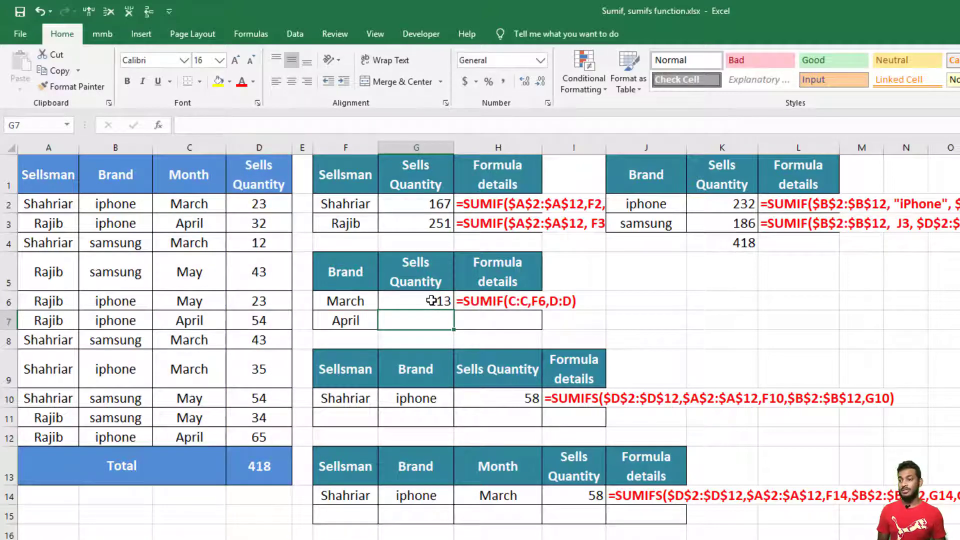
# Step: Clear the sells quantity formula from H10 in the salesman and brand table
pyautogui.click(432, 301)
pyautogui.click(431, 323)
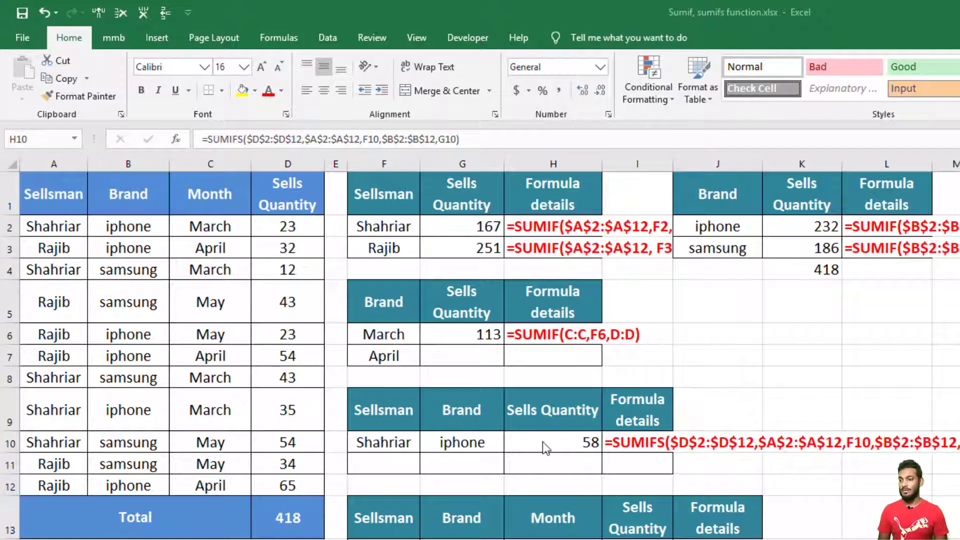
pyautogui.click(556, 444)
pyautogui.press('Delete')
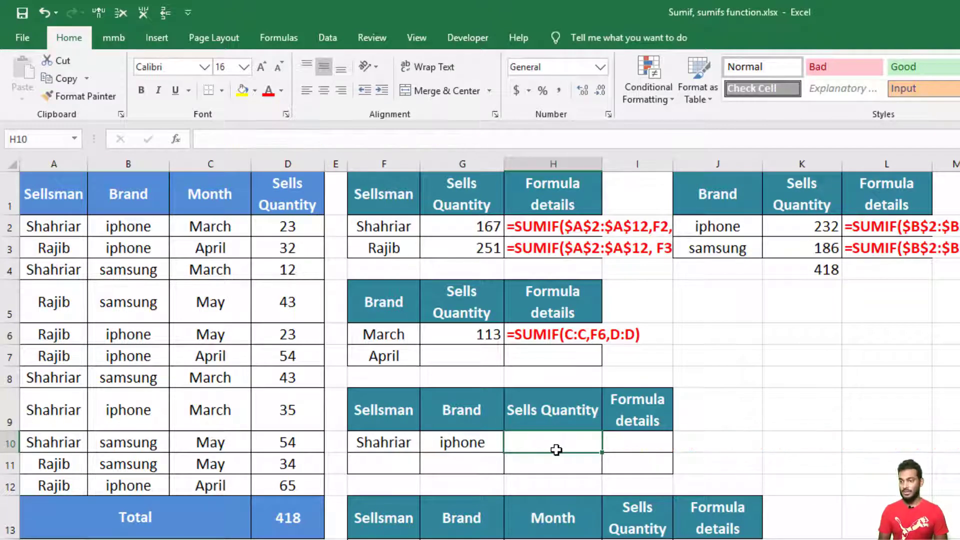
# Step: Start a SUMIFS formula in H10 of the salesman and brand table with D2:D12 as the sum range
pyautogui.write('=su')
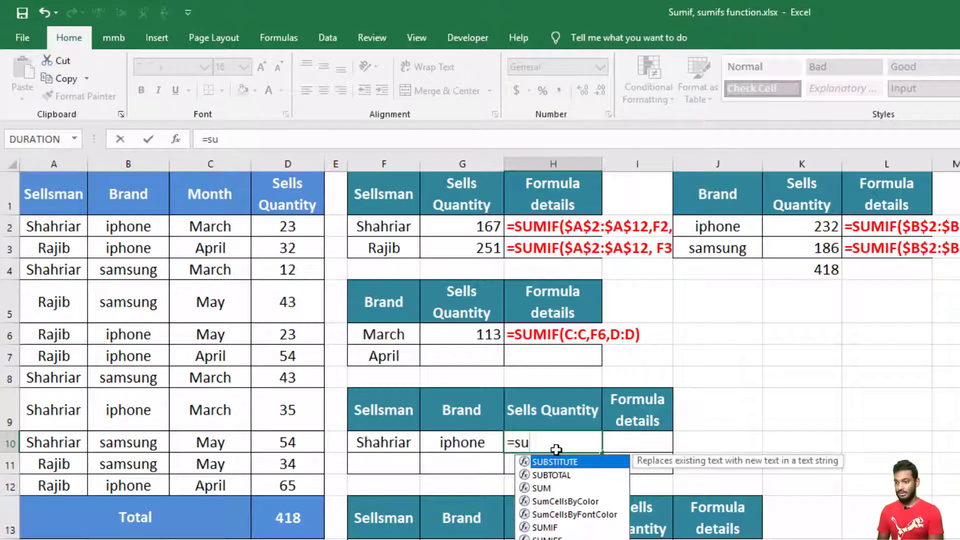
pyautogui.write('mo')
pyautogui.press('BackSpace')
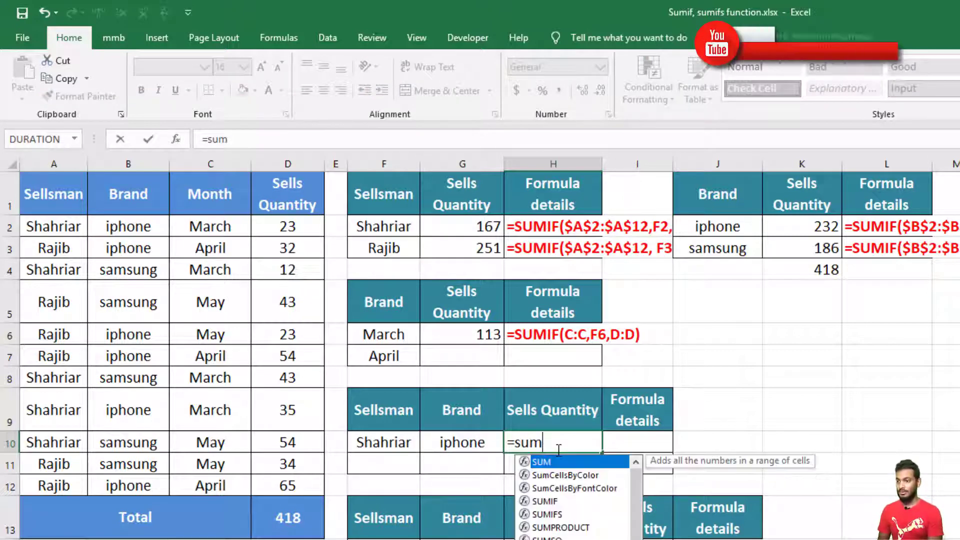
pyautogui.write('i')
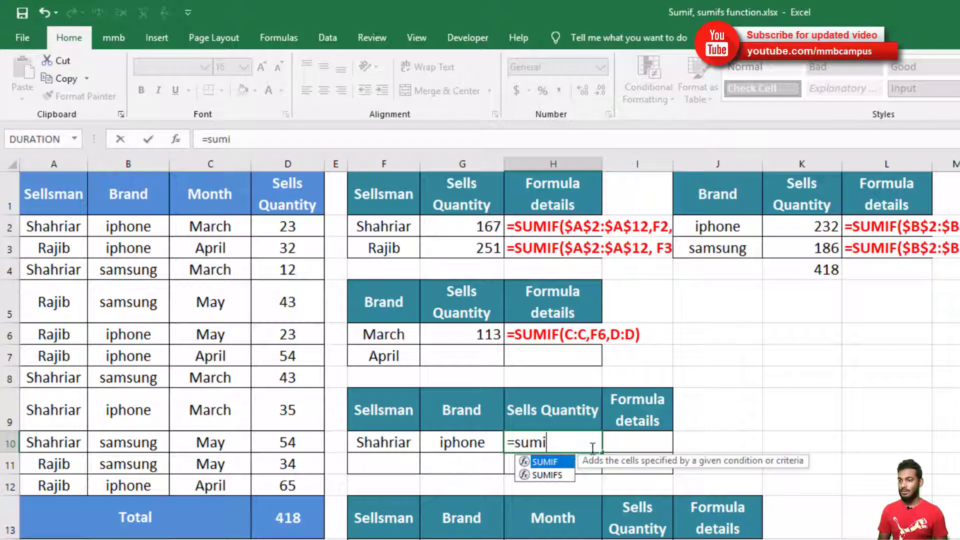
pyautogui.doubleClick(548, 475)
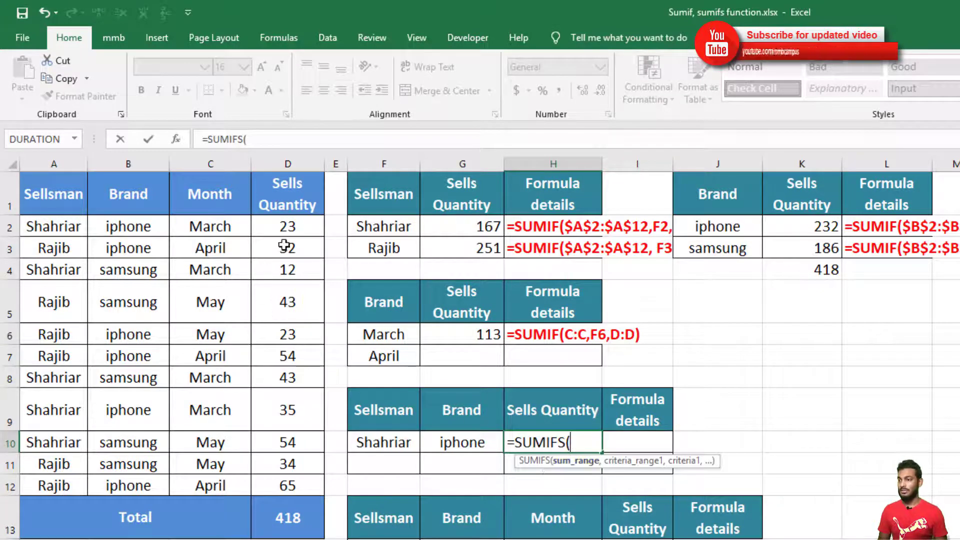
pyautogui.click(290, 227)
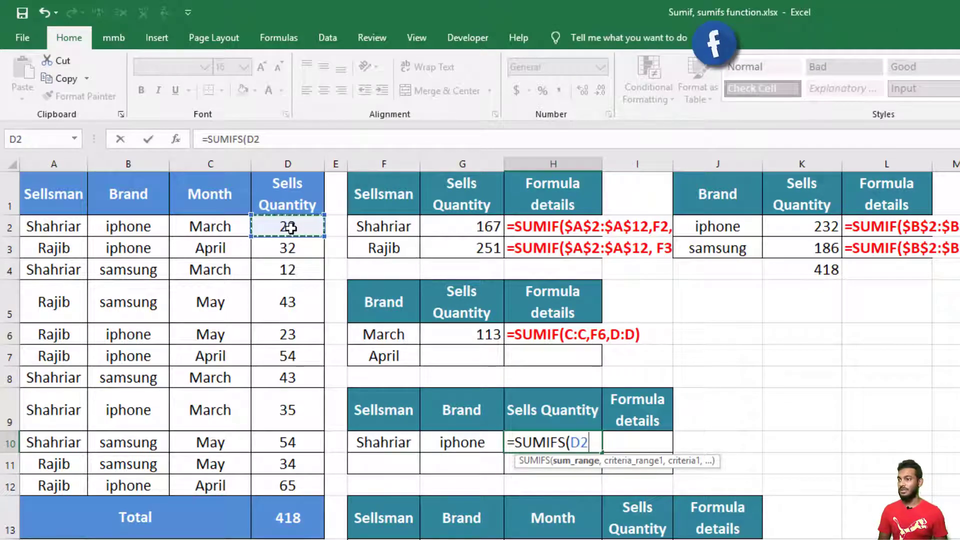
pyautogui.moveTo(290, 235); pyautogui.dragTo(300, 484)
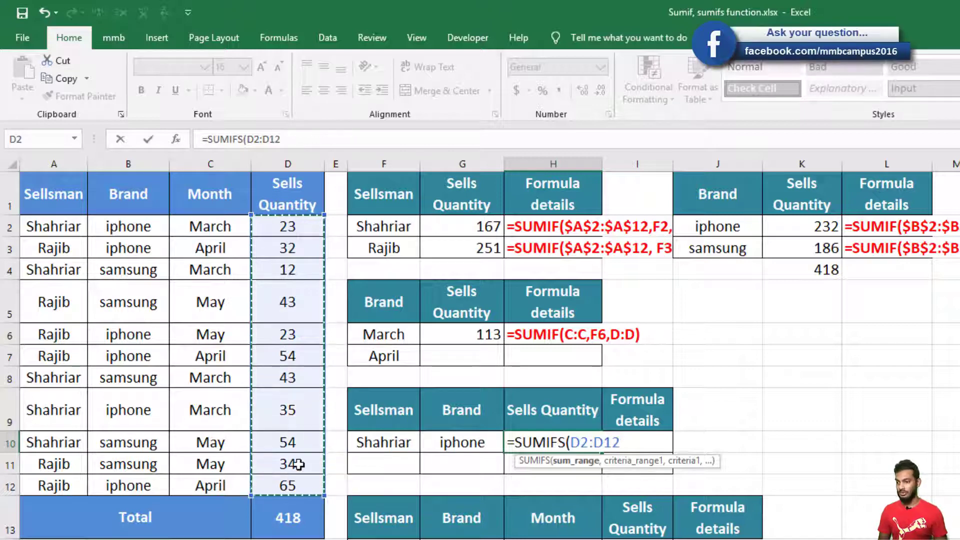
pyautogui.write(',')
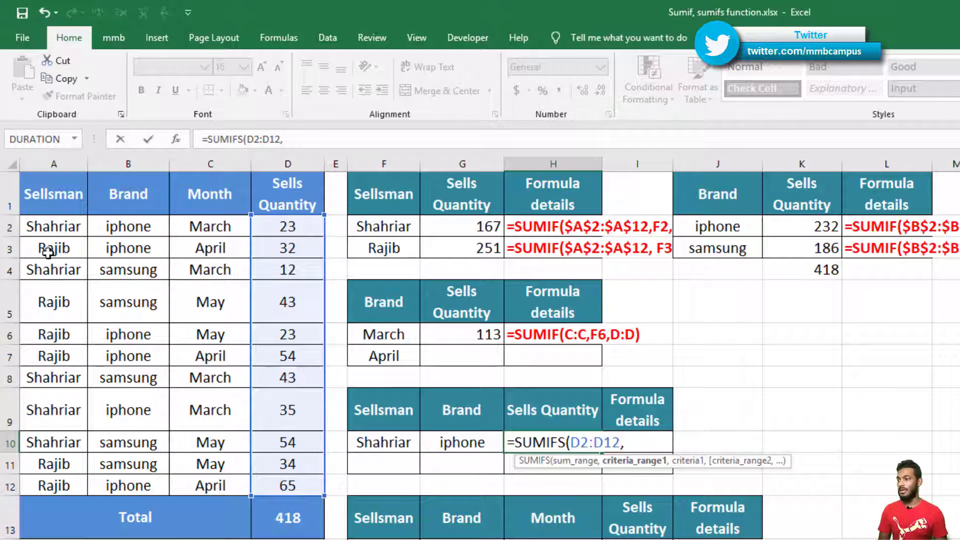
# Step: Add A3:A12 as the first criteria range of the H10 SUMIFS formula, with F10 as its criteria
pyautogui.moveTo(48, 253); pyautogui.dragTo(55, 490)
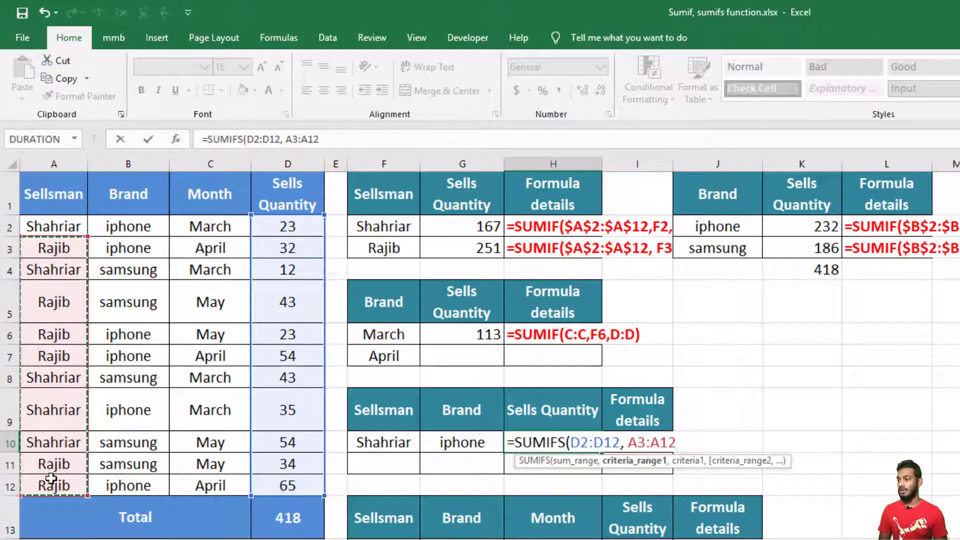
pyautogui.write(',')
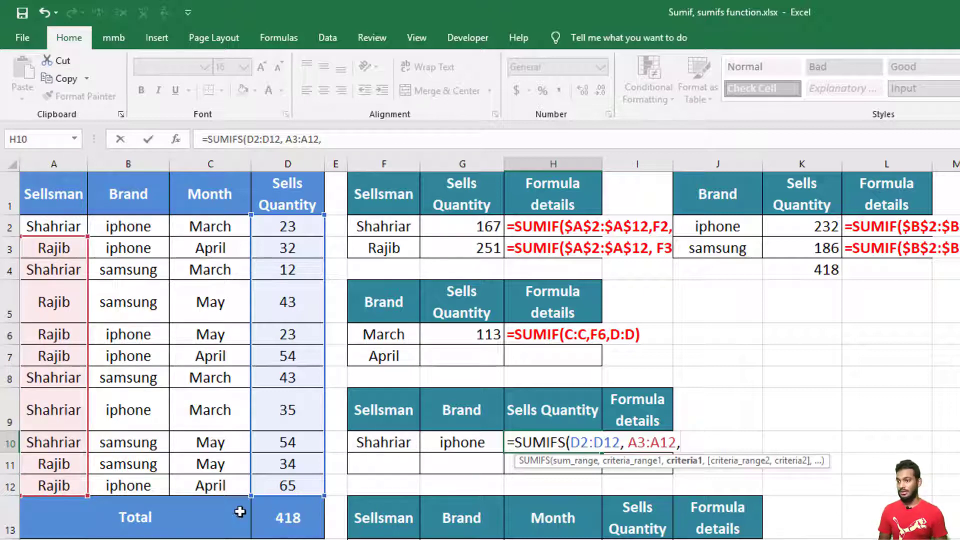
pyautogui.click(363, 433)
pyautogui.write(',')
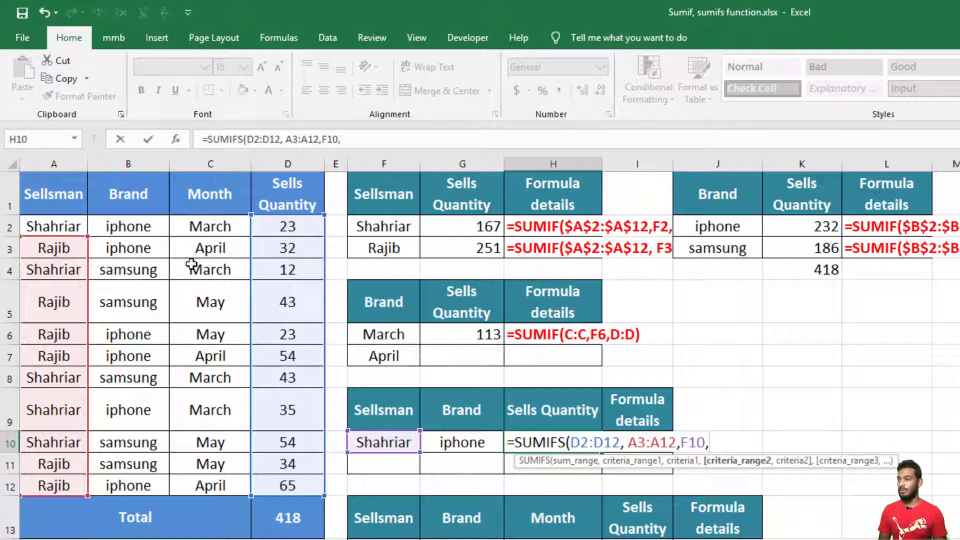
# Step: Complete the H10 SUMIFS formula with B2:B12 as the second criteria range and G10 as its criteria
pyautogui.moveTo(145, 226); pyautogui.dragTo(151, 484)
pyautogui.write(',')
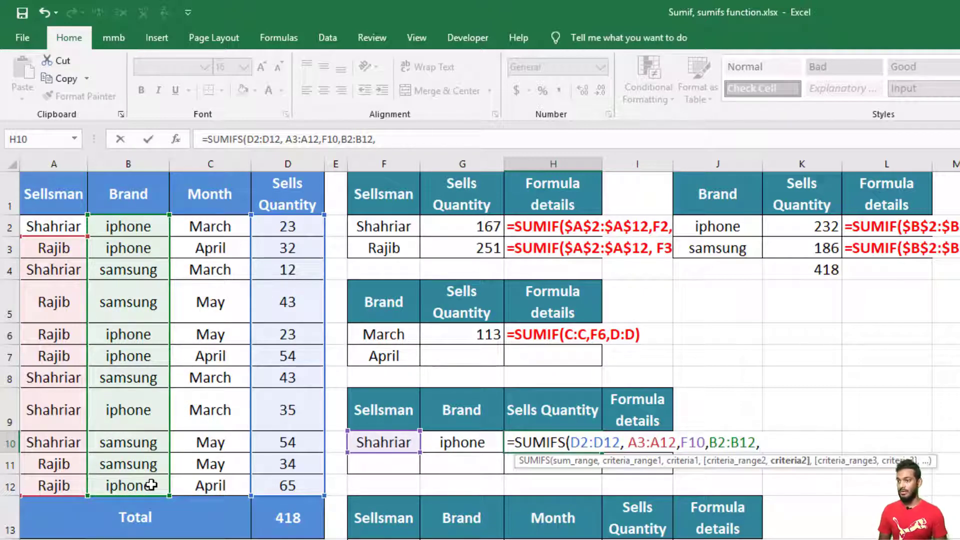
pyautogui.click(472, 444)
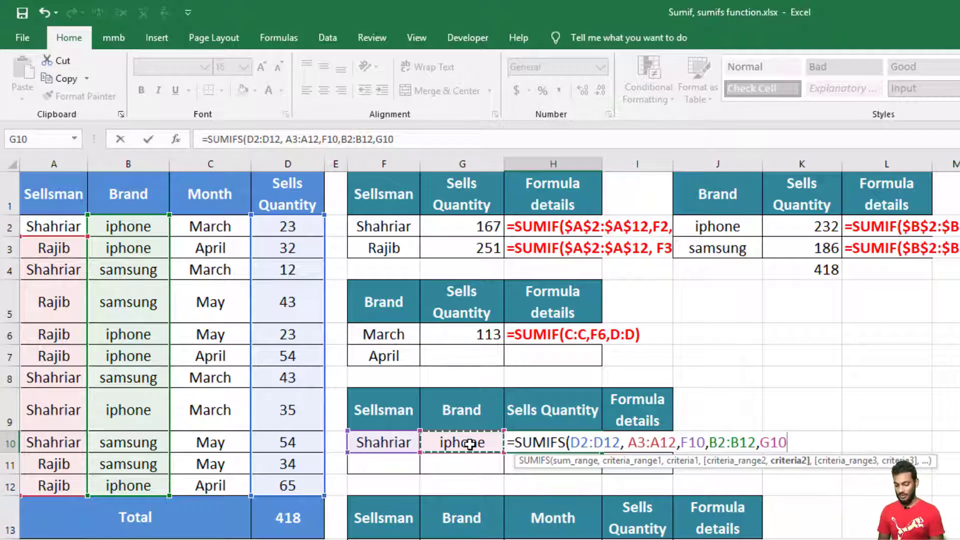
pyautogui.write(')')
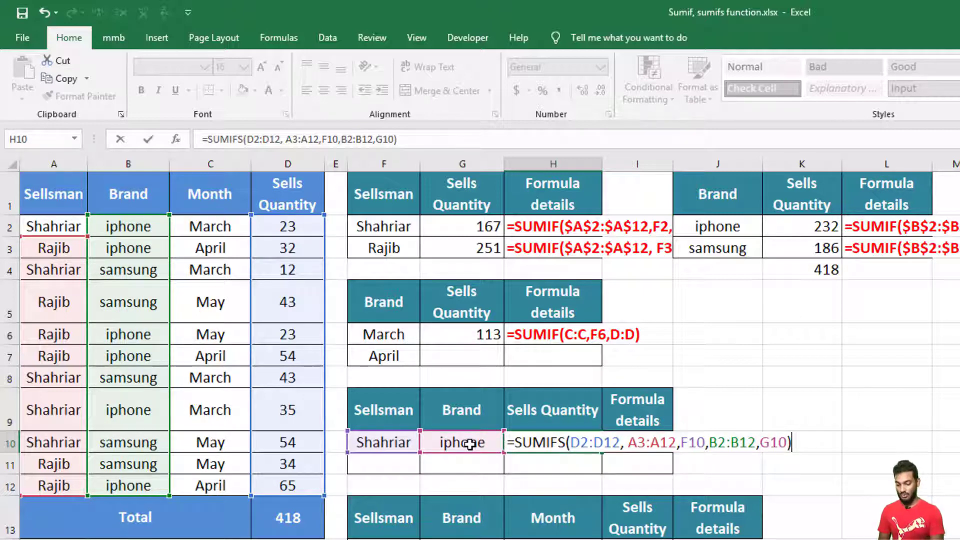
pyautogui.press('Return')
pyautogui.click(535, 445)
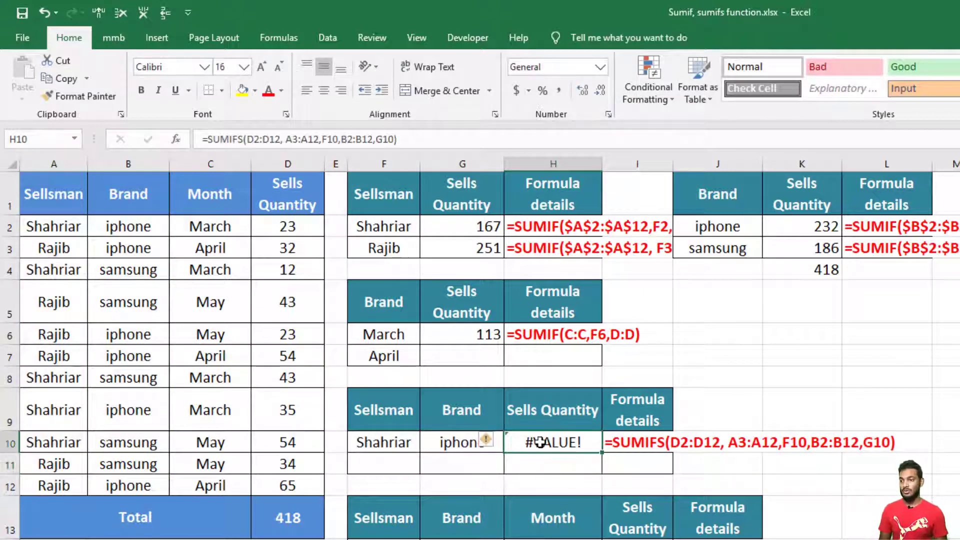
# Step: Extend the salesman criteria range in the H10 formula to A2:A12
pyautogui.click(395, 145)
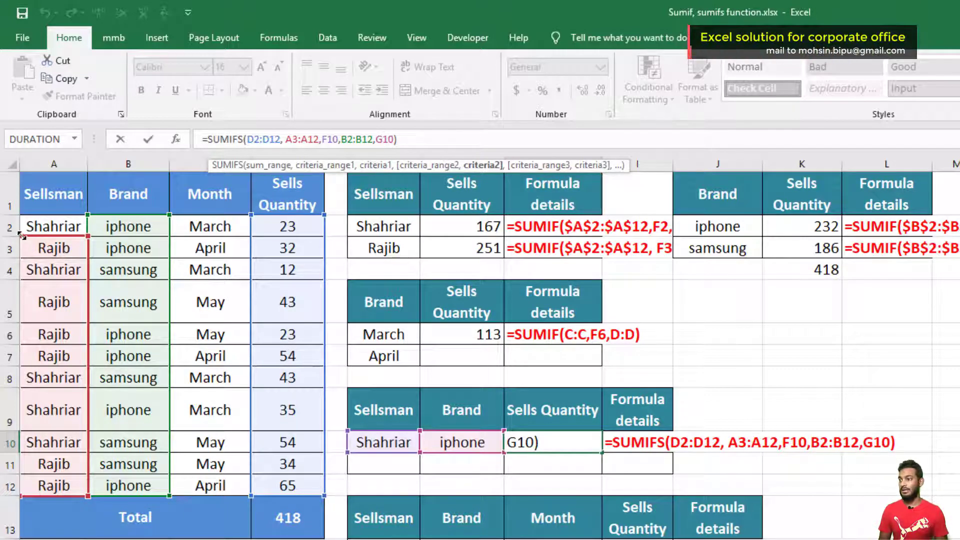
pyautogui.moveTo(21, 236); pyautogui.dragTo(22, 225)
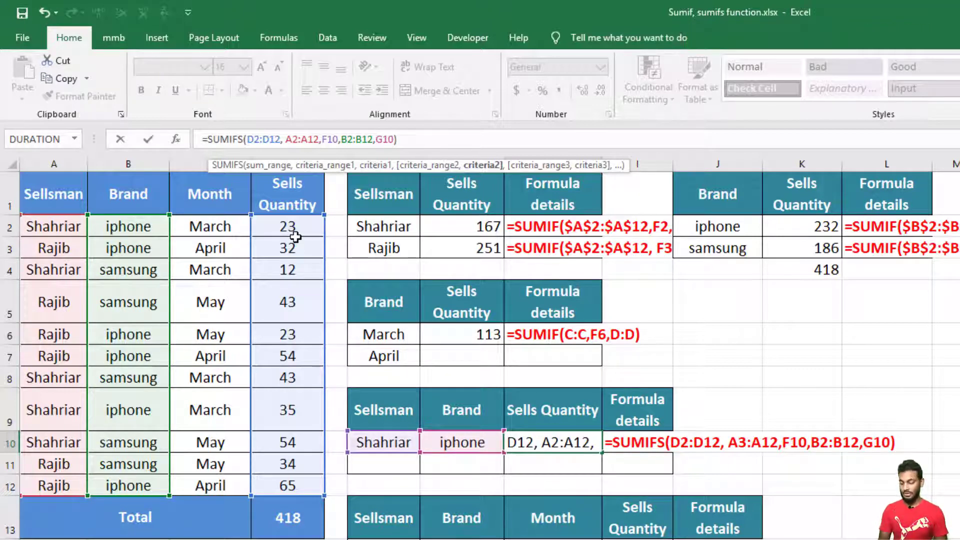
pyautogui.press('Return')
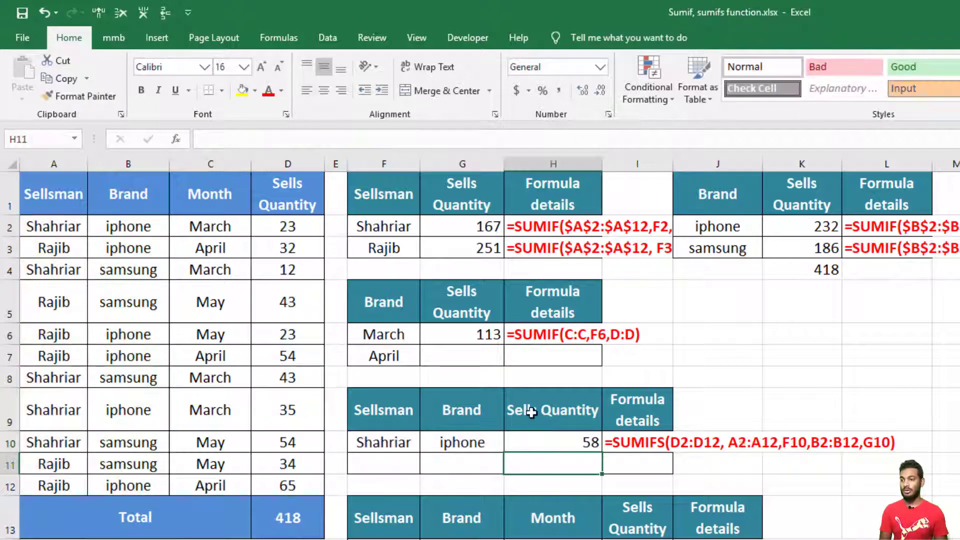
# Step: Shorten the brand criteria range in the H10 formula to B4:B12 to test mismatched range sizes
pyautogui.click(576, 444)
pyautogui.click(340, 140)
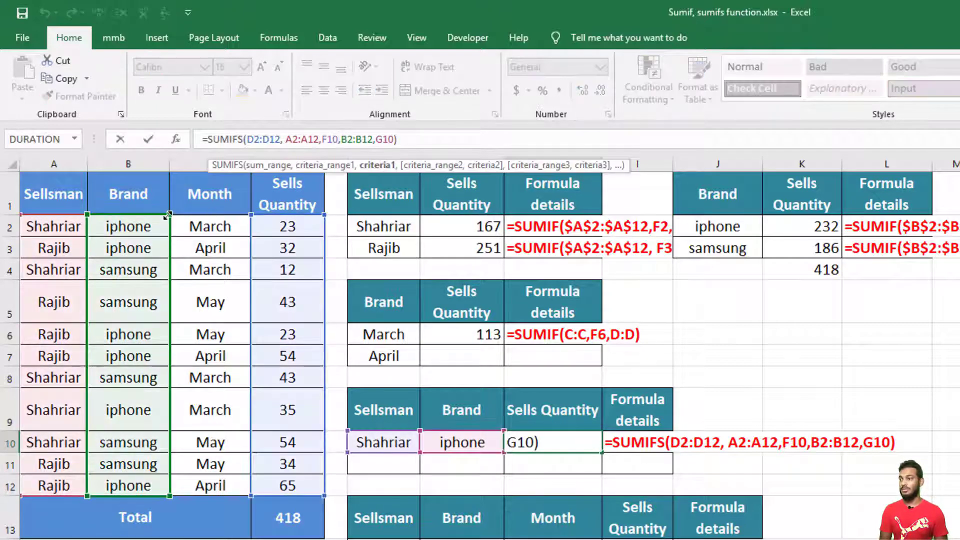
pyautogui.moveTo(170, 215); pyautogui.dragTo(166, 261)
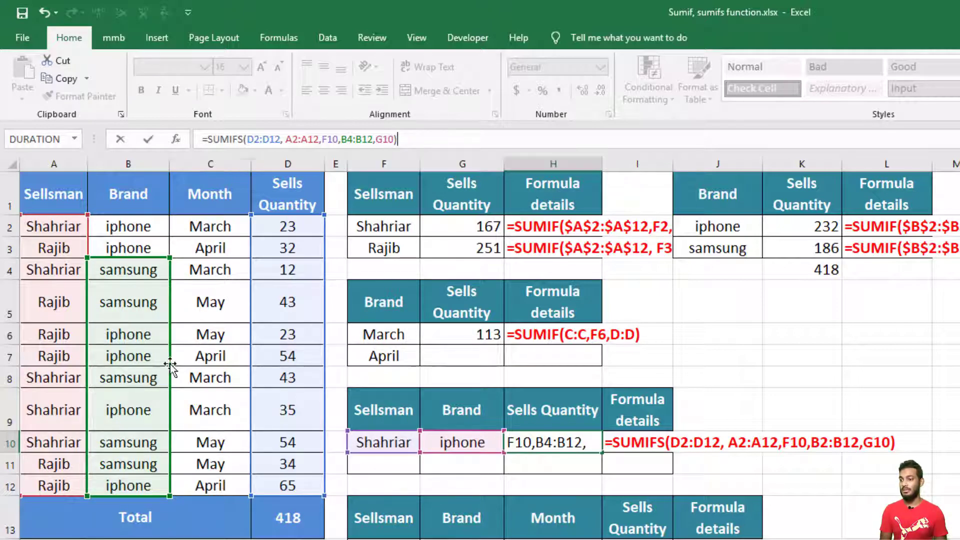
pyautogui.press('Return')
pyautogui.click(568, 440)
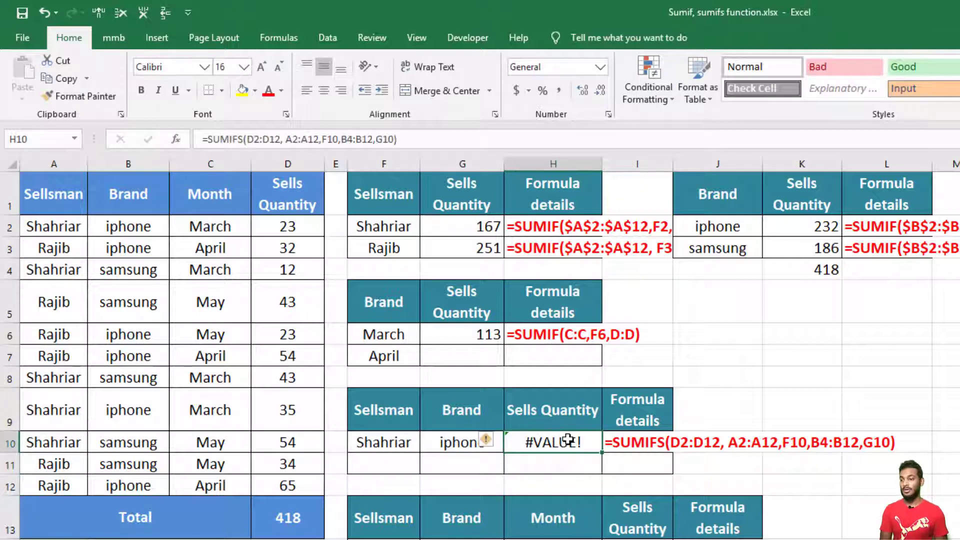
# Step: Start a SUMIF formula in G7 for April with the month cells C2:C12 as the range
pyautogui.click(451, 361)
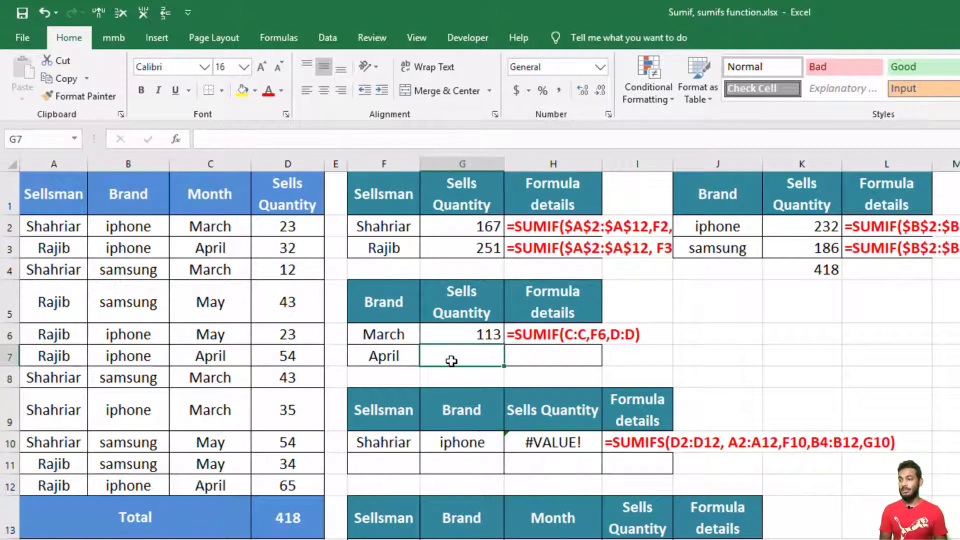
pyautogui.write('=s')
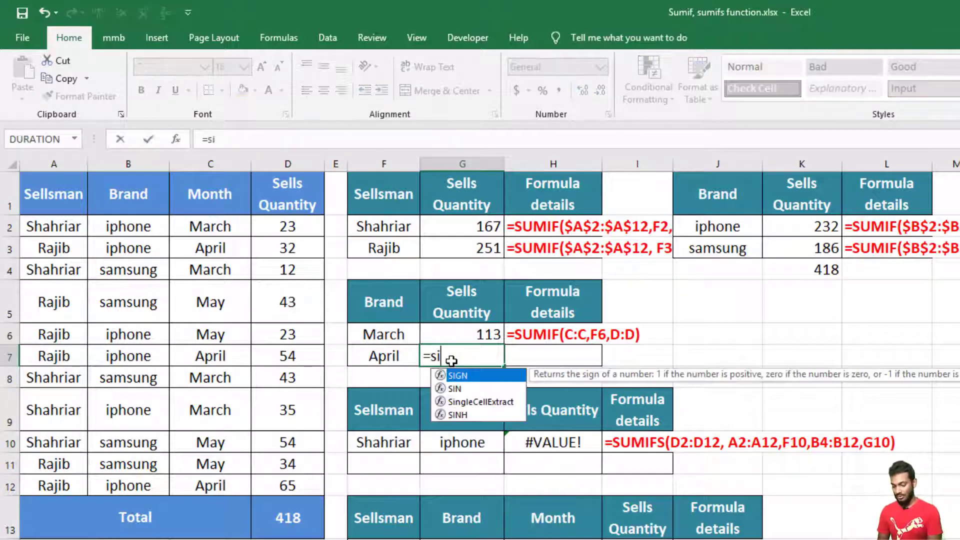
pyautogui.write('umif')
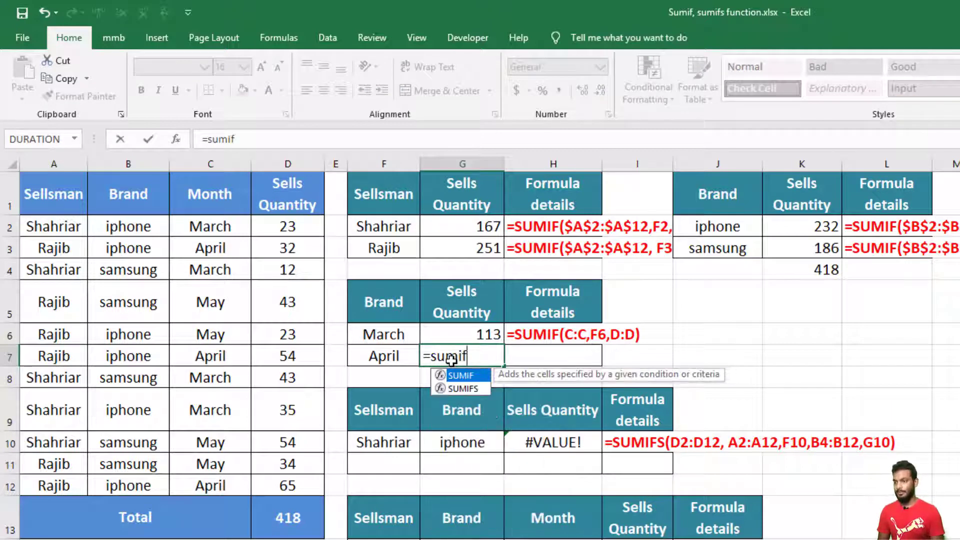
pyautogui.press('Tab')
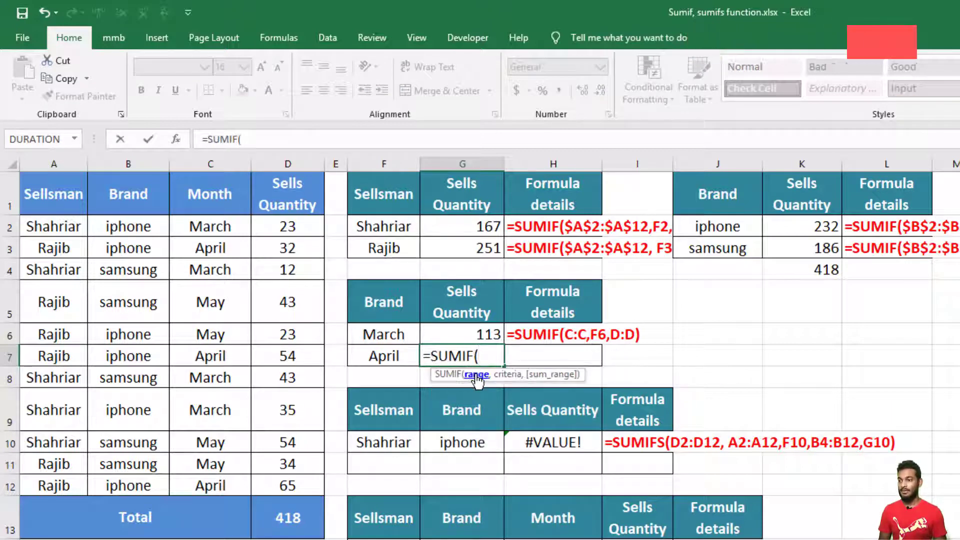
pyautogui.moveTo(196, 226); pyautogui.dragTo(214, 485)
pyautogui.write(',')
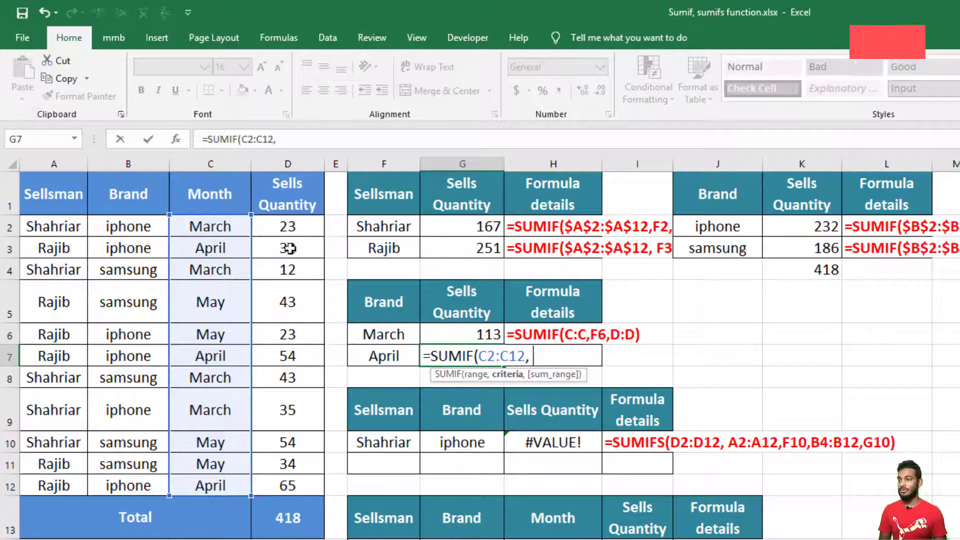
# Step: Complete the G7 SUMIF formula with F7 as the criteria and D4:D12 as the sum range, and review its ranges
pyautogui.click(289, 270)
pyautogui.moveTo(290, 295); pyautogui.dragTo(299, 482)
pyautogui.write(')')
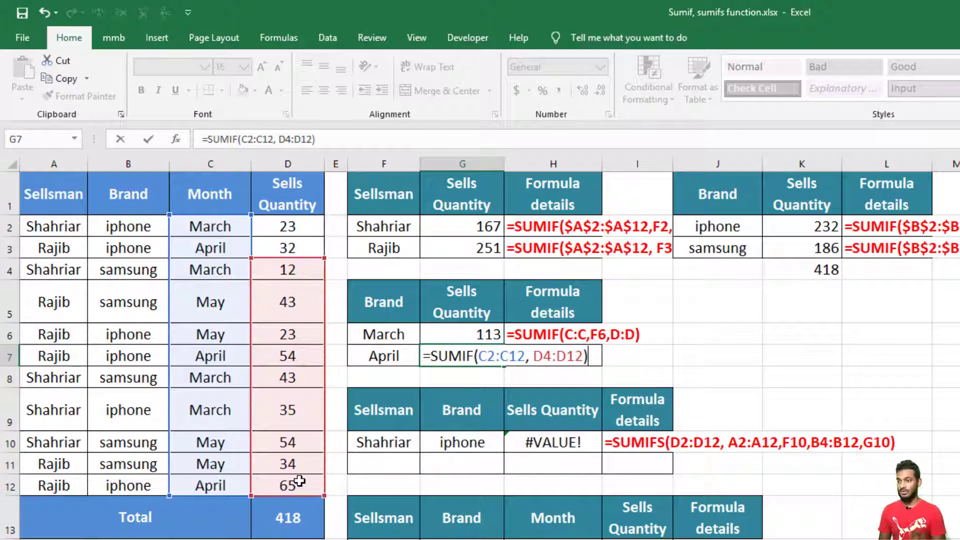
pyautogui.click(533, 356)
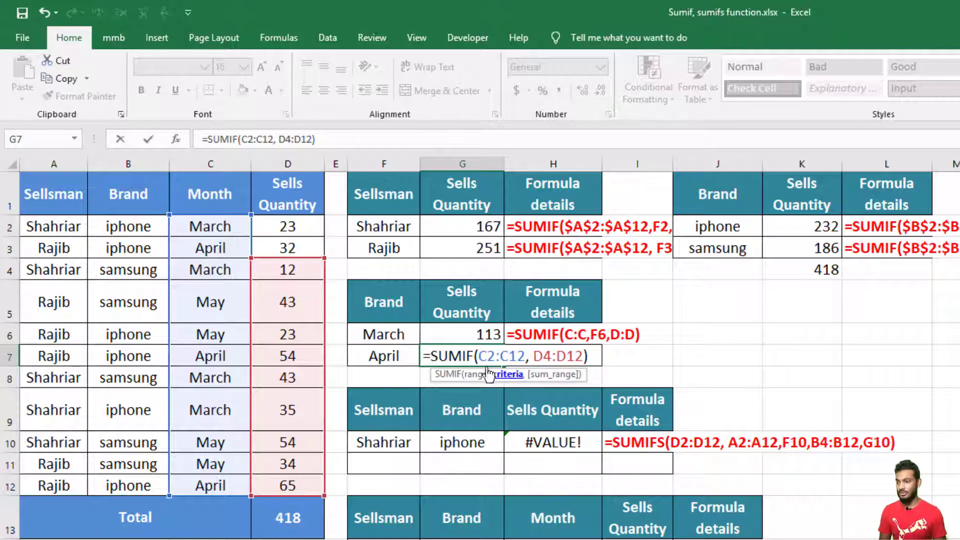
pyautogui.click(391, 356)
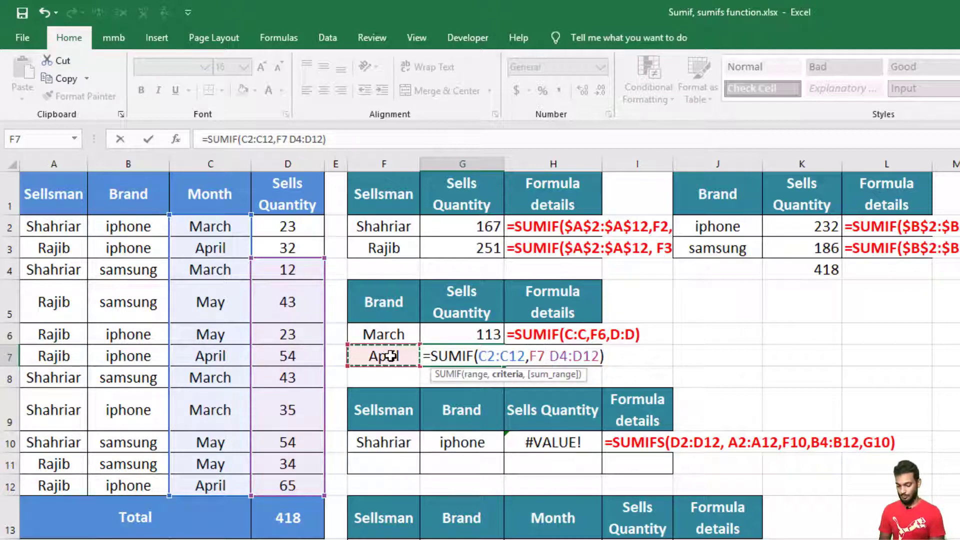
pyautogui.write(',')
pyautogui.press('Return')
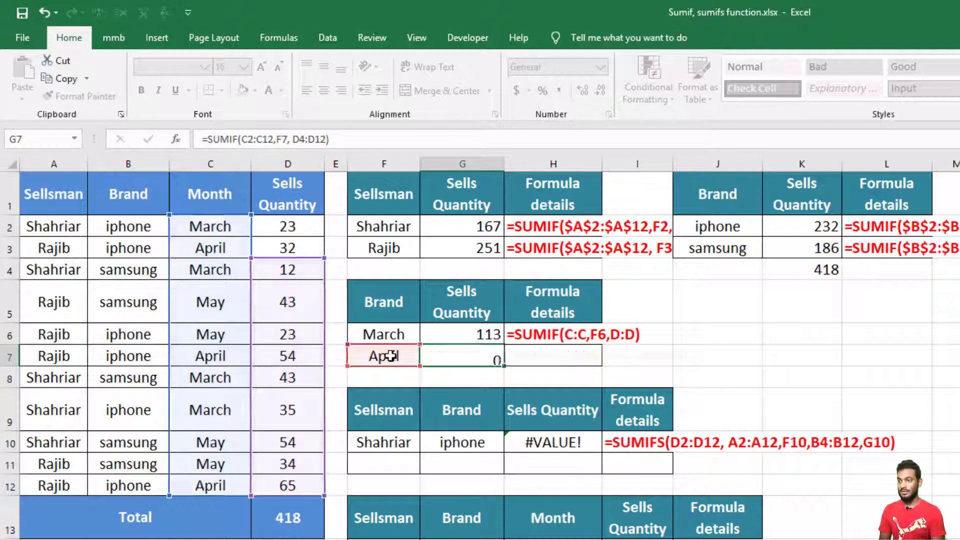
pyautogui.click(476, 356)
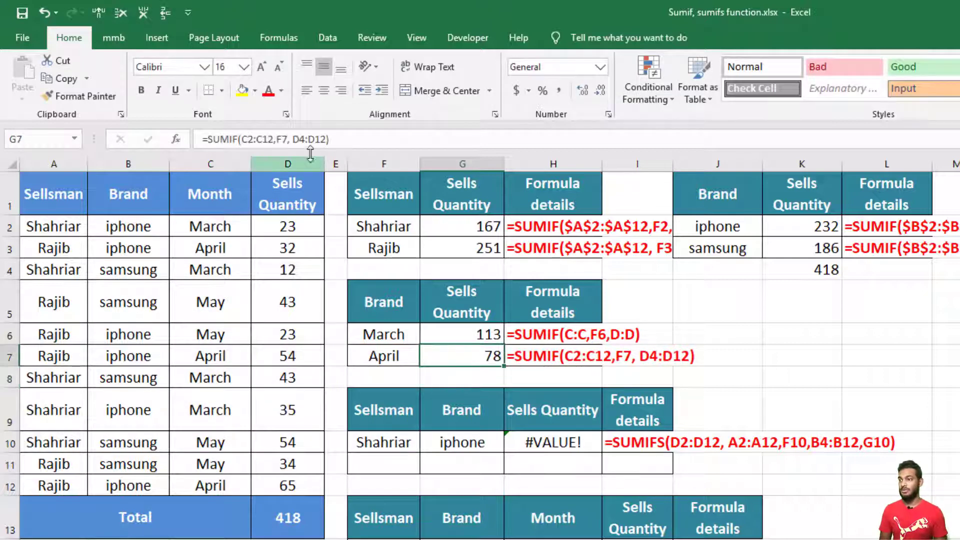
pyautogui.doubleClick(476, 356)
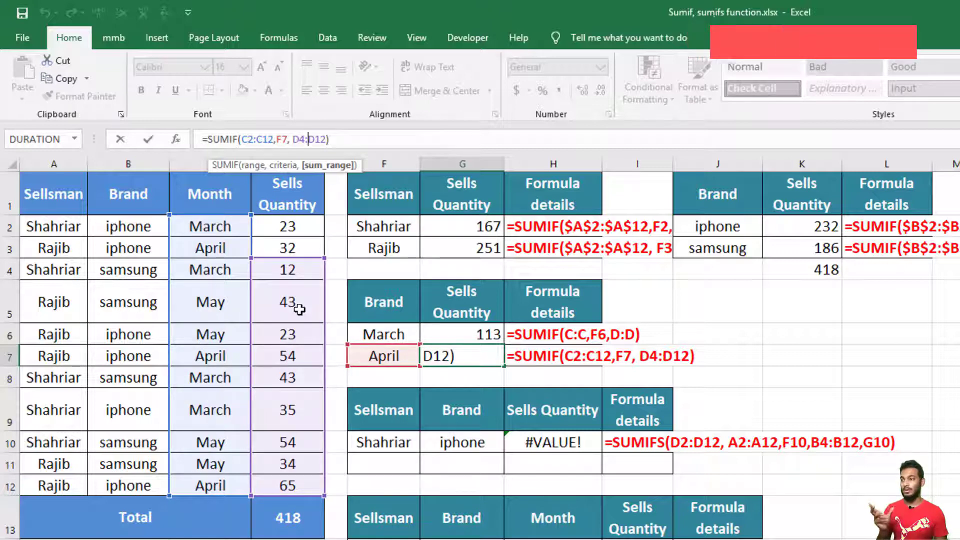
pyautogui.press('Return')
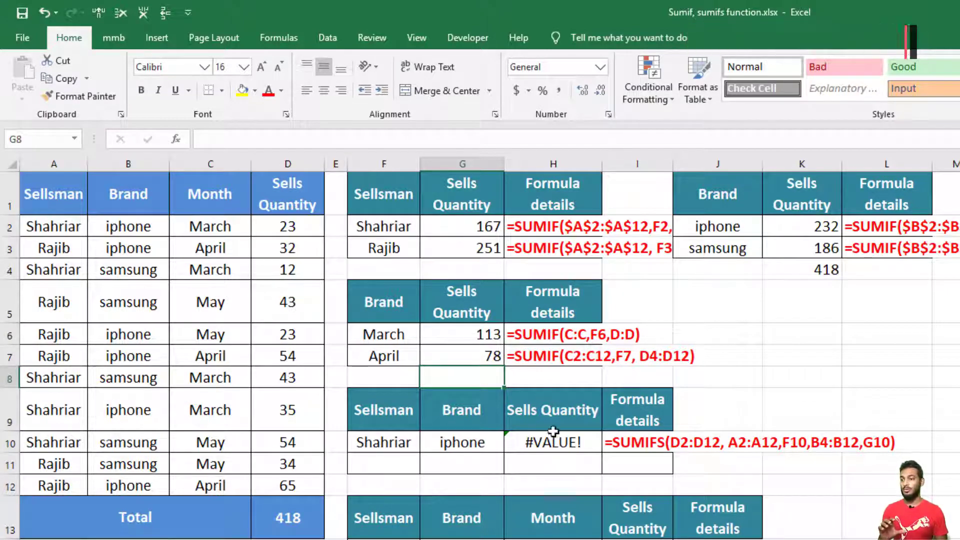
# Step: Extend the brand criteria range in the H10 SUMIFS formula back to B2:B12
pyautogui.click(548, 442)
pyautogui.press('F2')
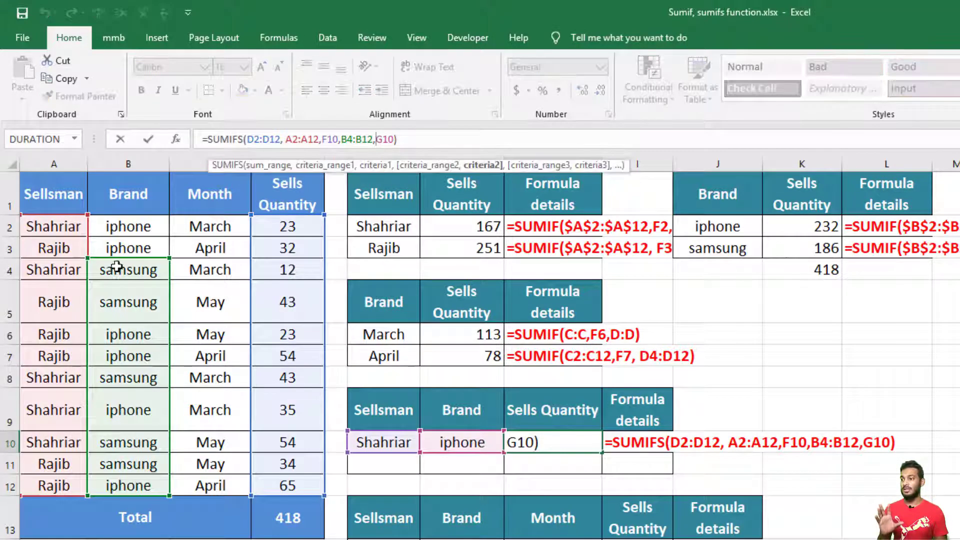
pyautogui.moveTo(170, 258); pyautogui.dragTo(170, 216)
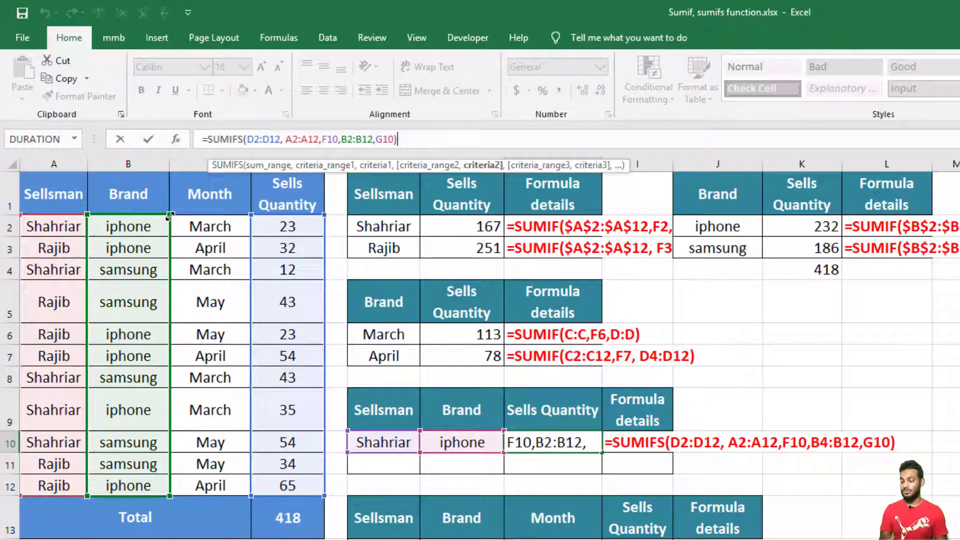
pyautogui.press('Return')
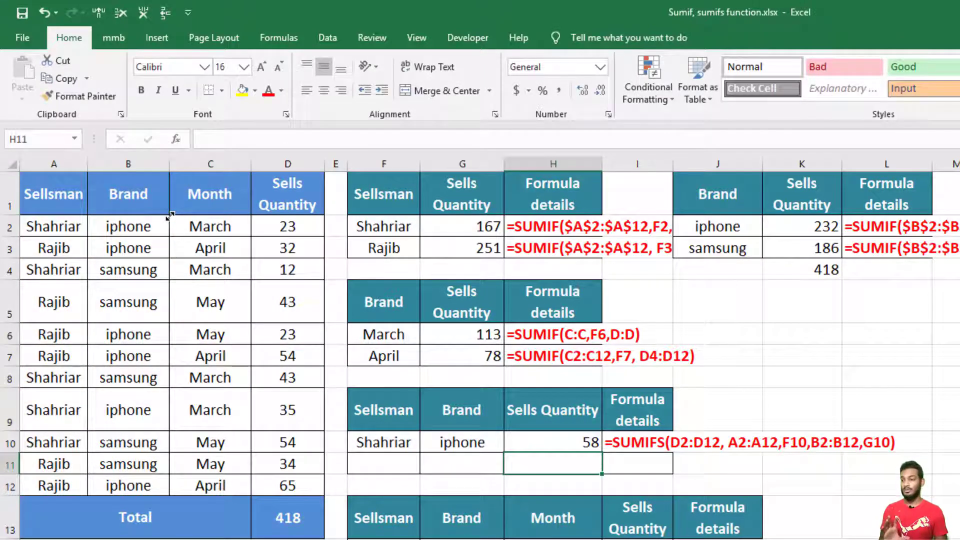
pyautogui.click(551, 445)
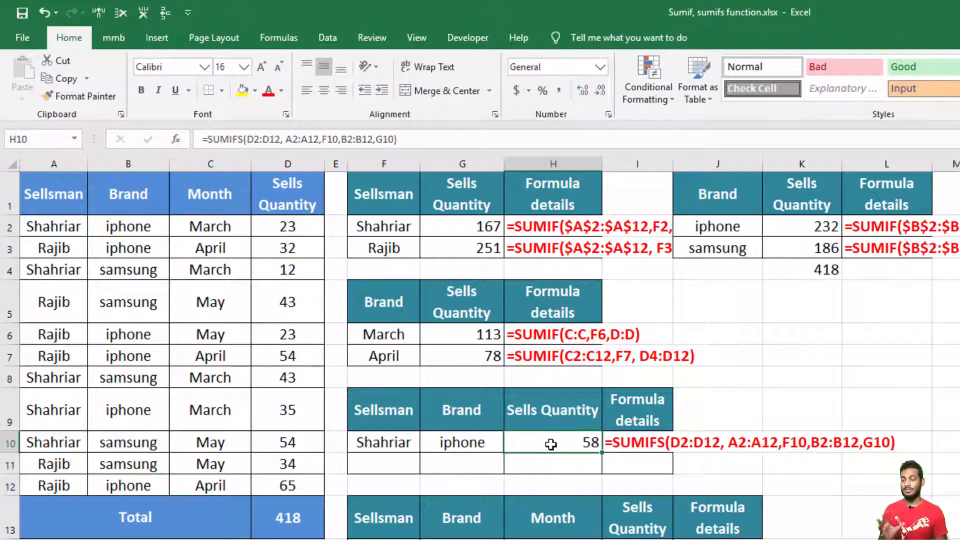